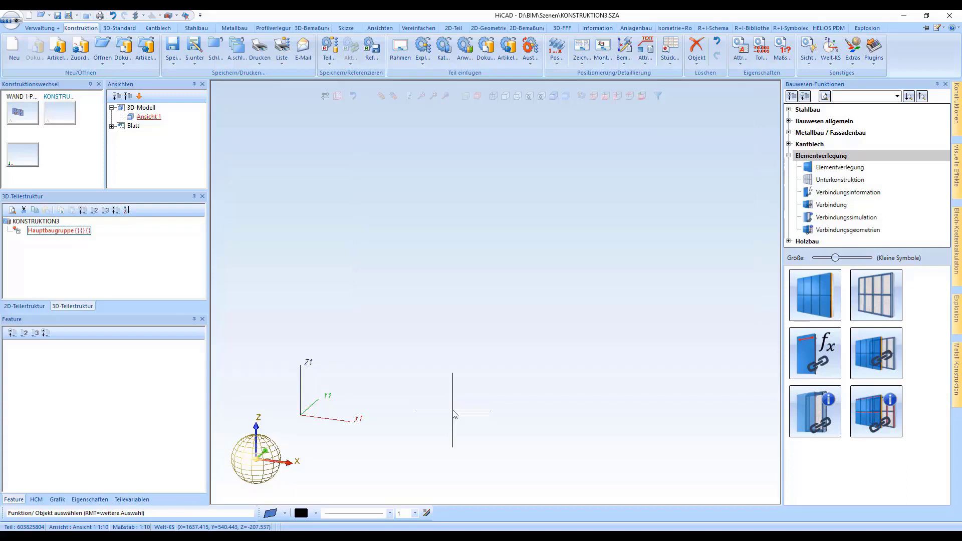
# Insert the Eternit-WEB panel from the Elemente table of the Elemente-test laying elements catalogue into the empty model
pyautogui.click(444, 47)
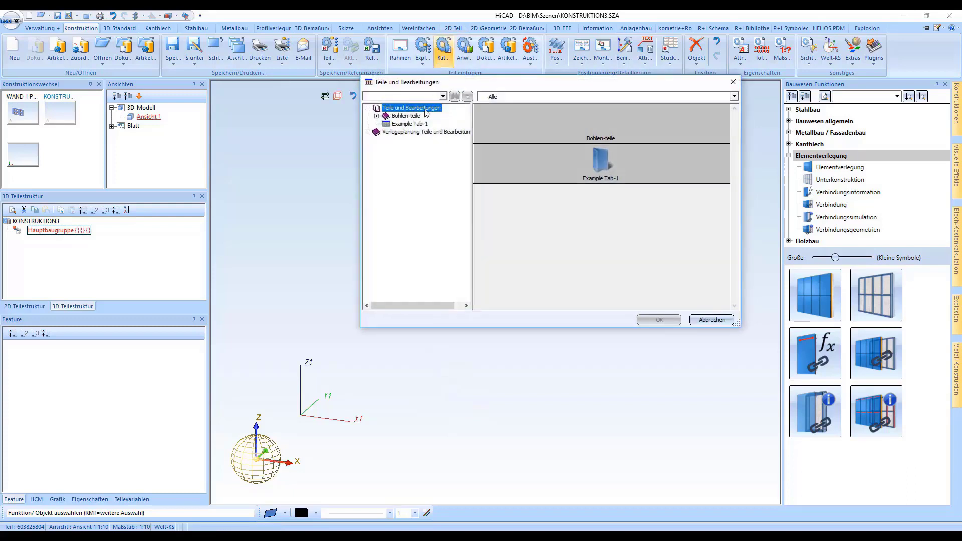
pyautogui.click(368, 132)
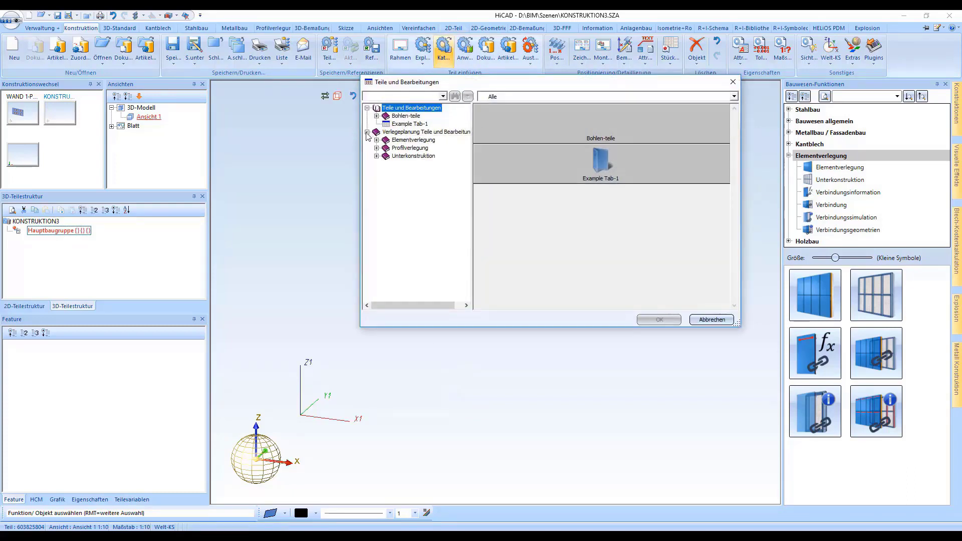
pyautogui.click(377, 140)
pyautogui.click(386, 148)
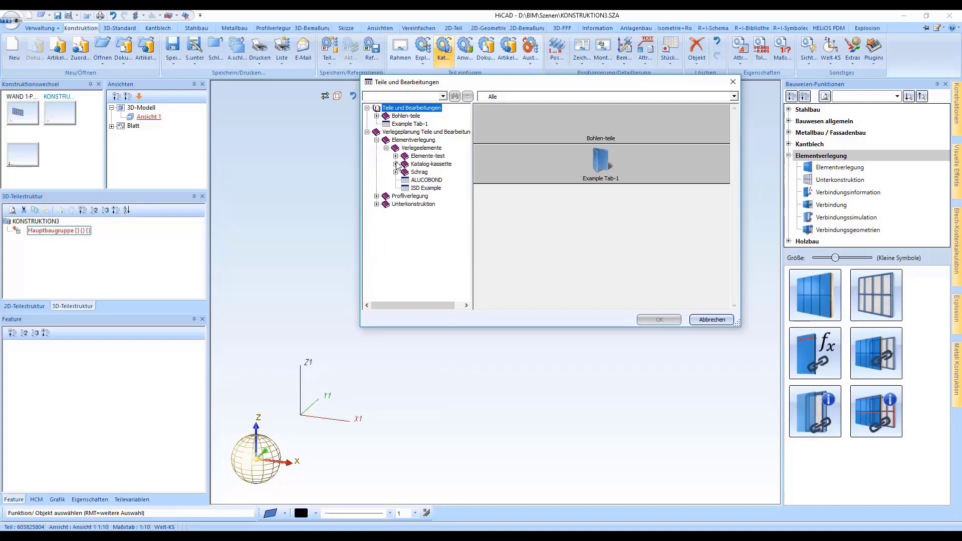
pyautogui.click(396, 156)
pyautogui.click(431, 164)
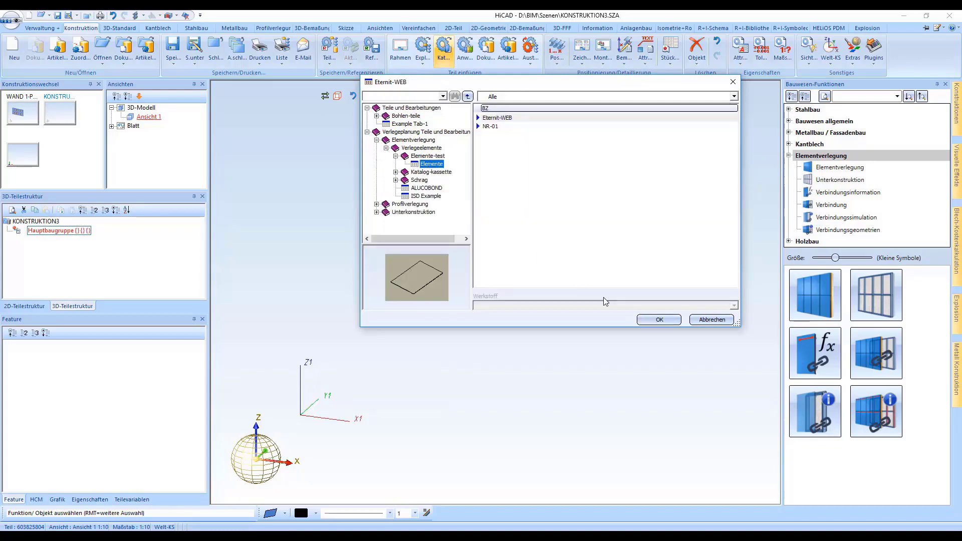
pyautogui.click(656, 320)
pyautogui.click(412, 247)
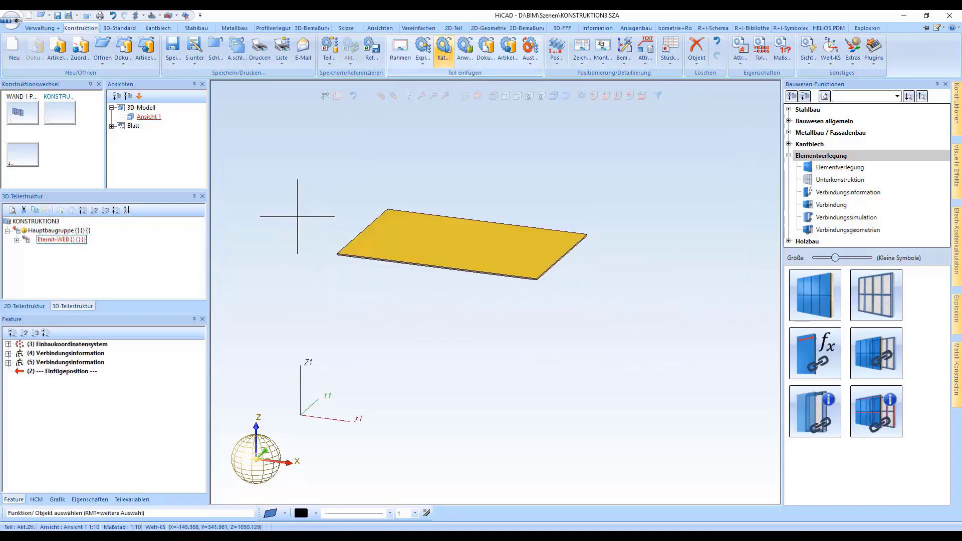
# Insert the UK-Element beam from the Uk-Elemente table of the Uk-test substructure catalogue, placing it below the panel
pyautogui.click(444, 47)
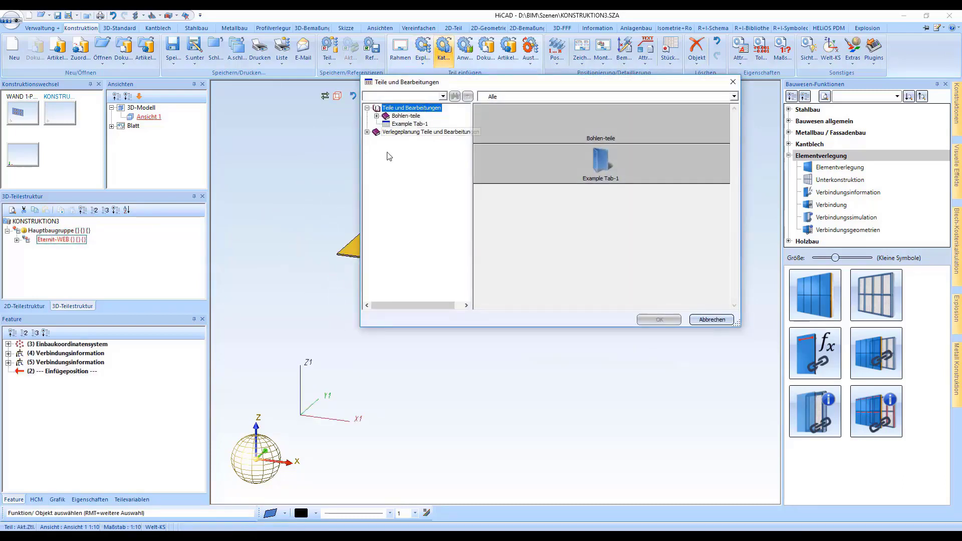
pyautogui.click(367, 132)
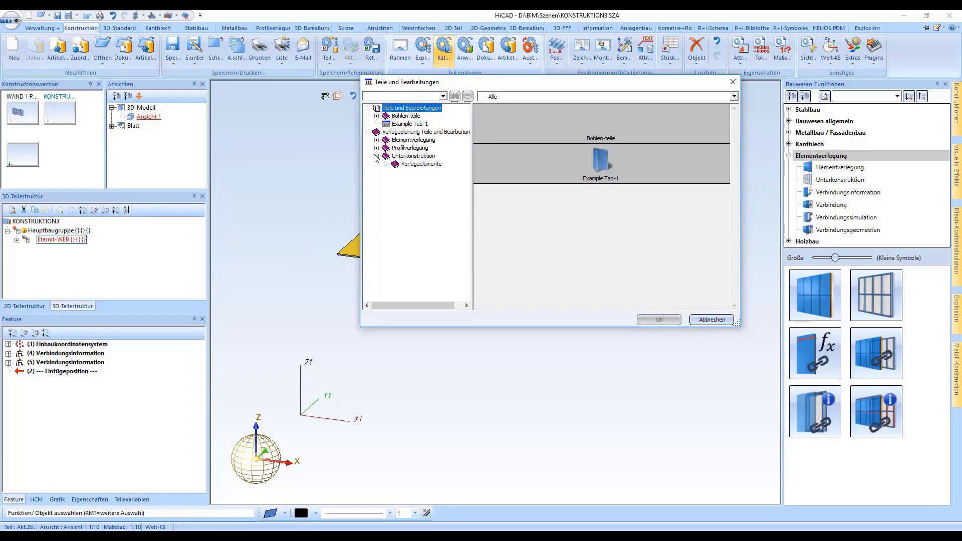
pyautogui.click(386, 164)
pyautogui.click(396, 179)
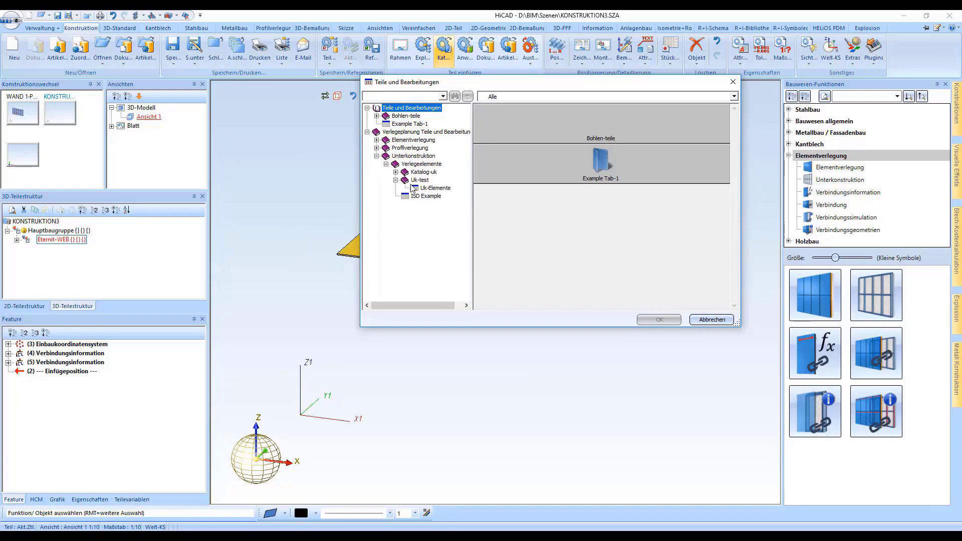
pyautogui.click(417, 188)
pyautogui.click(493, 120)
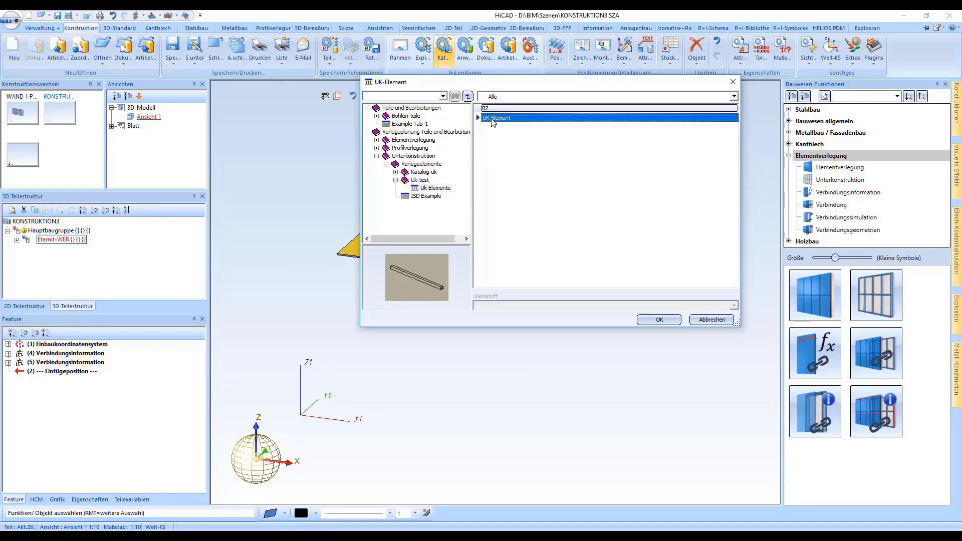
pyautogui.click(658, 319)
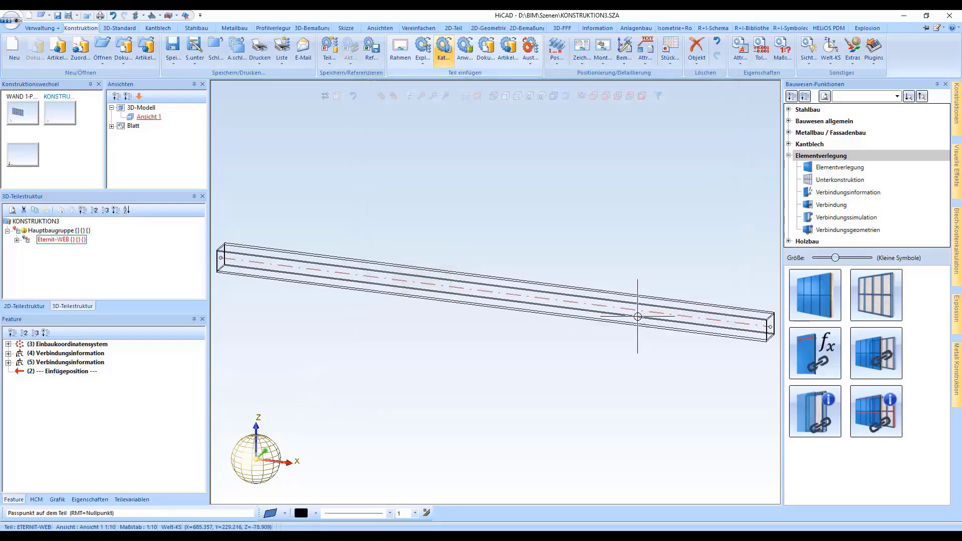
pyautogui.click(220, 253)
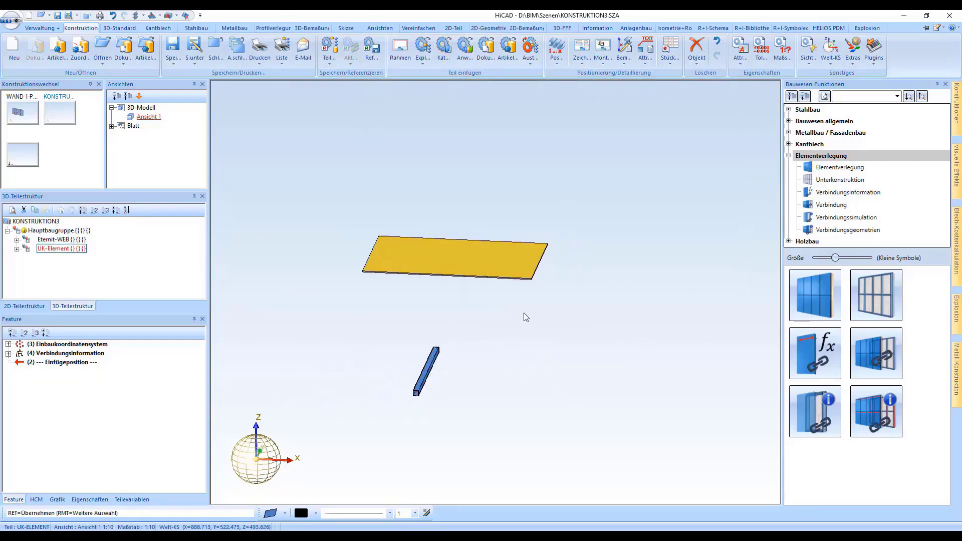
pyautogui.press('Return')
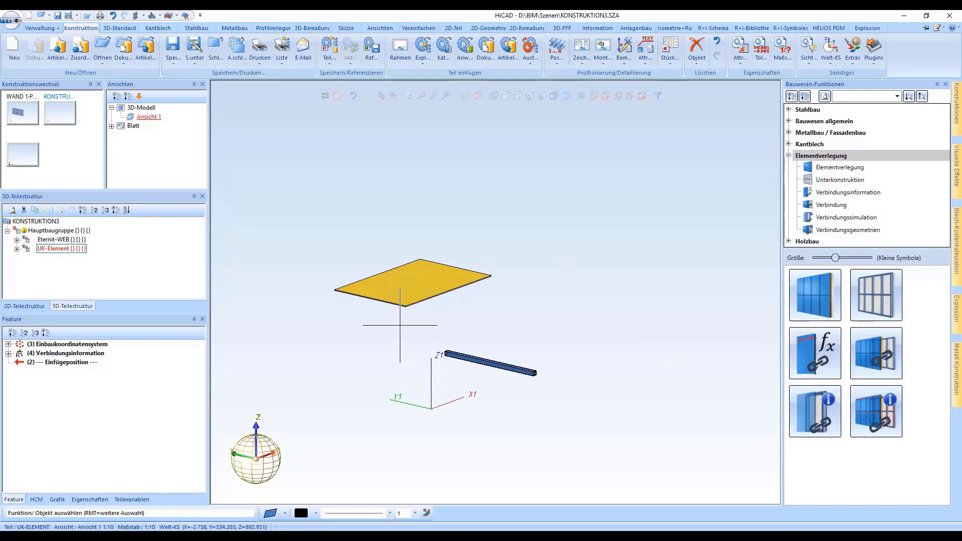
pyautogui.scroll(5, 367, 296)
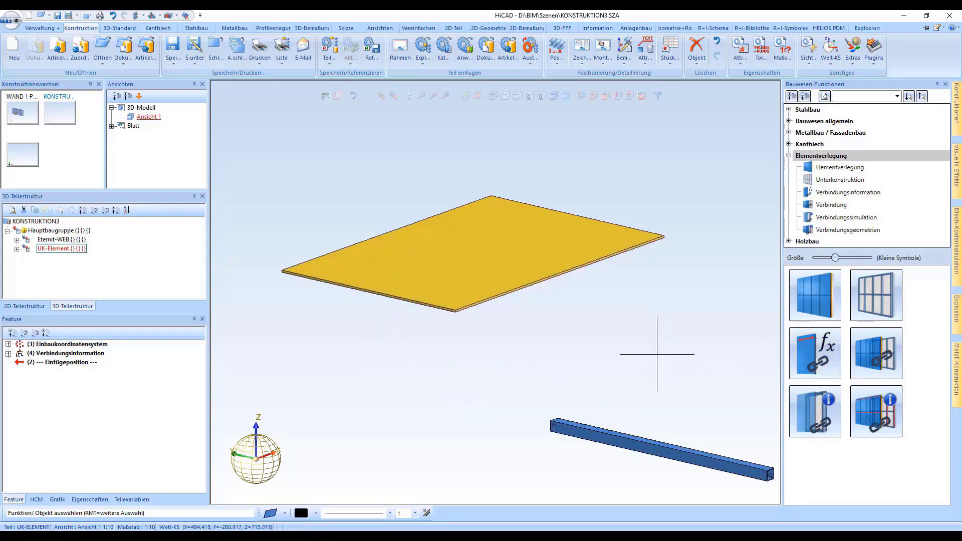
pyautogui.click(48, 240)
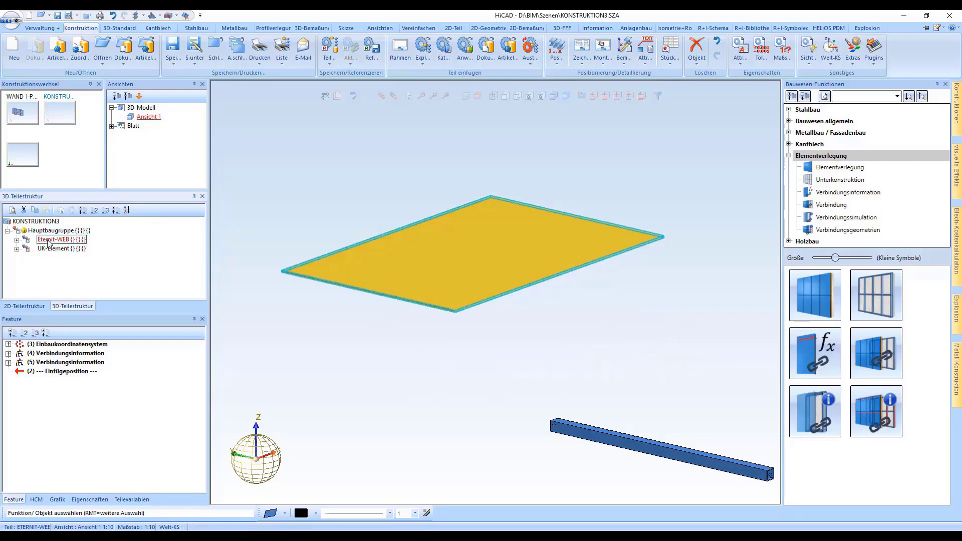
pyautogui.click(73, 354)
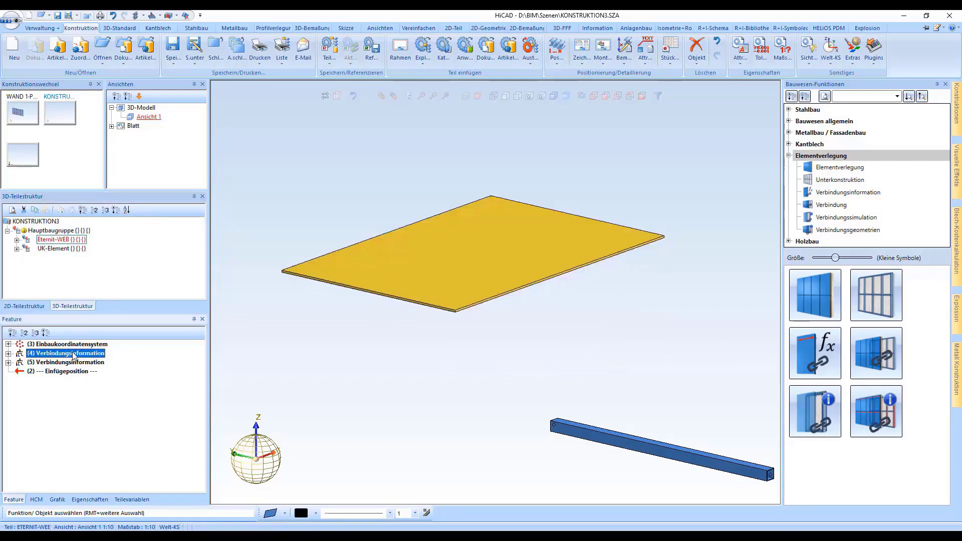
pyautogui.click(817, 357)
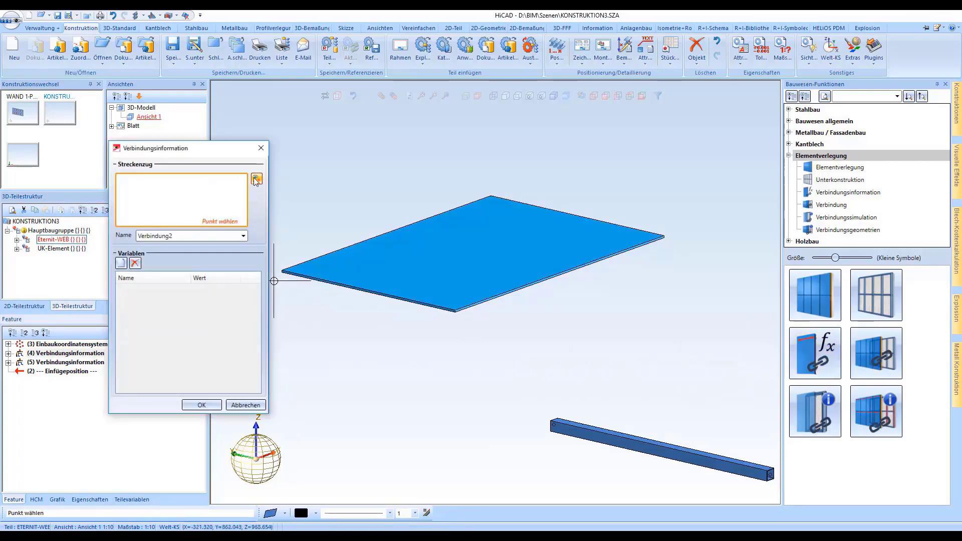
pyautogui.click(256, 180)
pyautogui.click(369, 290)
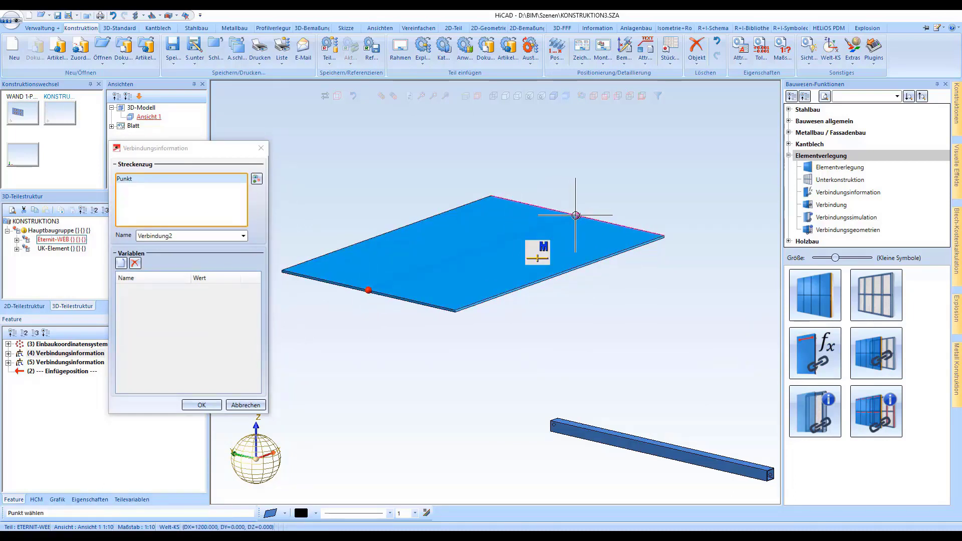
pyautogui.click(577, 216)
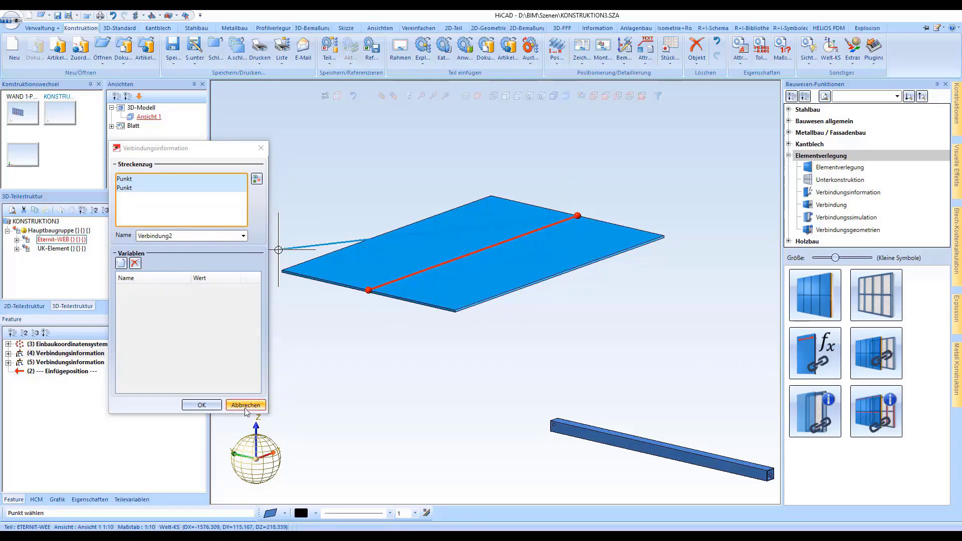
pyautogui.click(245, 406)
# Examine the connection lines of both Verbindungsinformation features on the Eternit-WEB panel
pyautogui.click(72, 354)
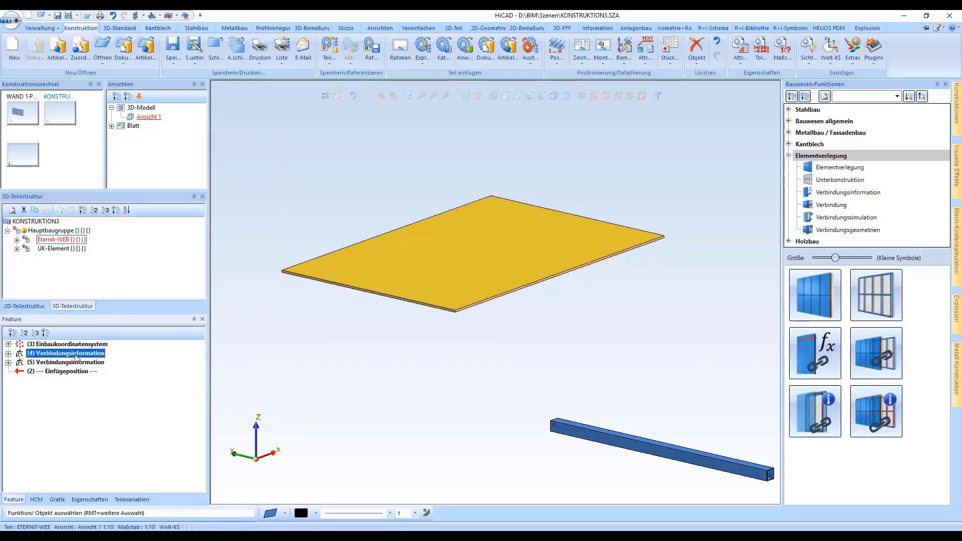
pyautogui.doubleClick(74, 354)
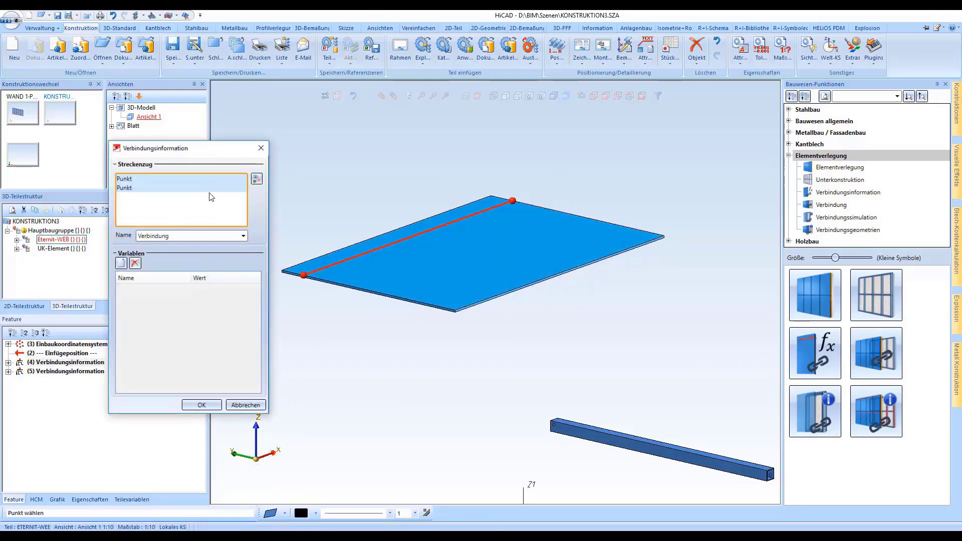
pyautogui.click(245, 406)
pyautogui.doubleClick(89, 363)
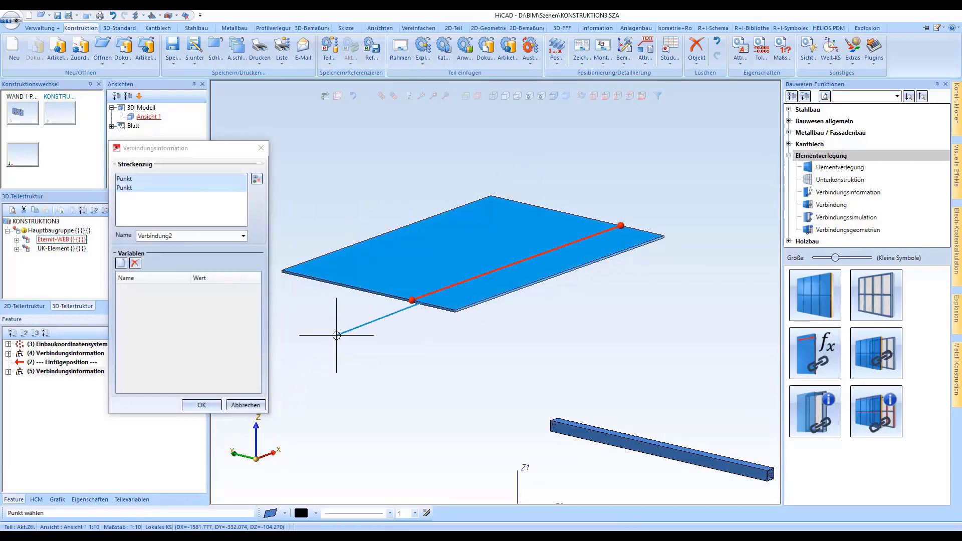
pyautogui.click(245, 405)
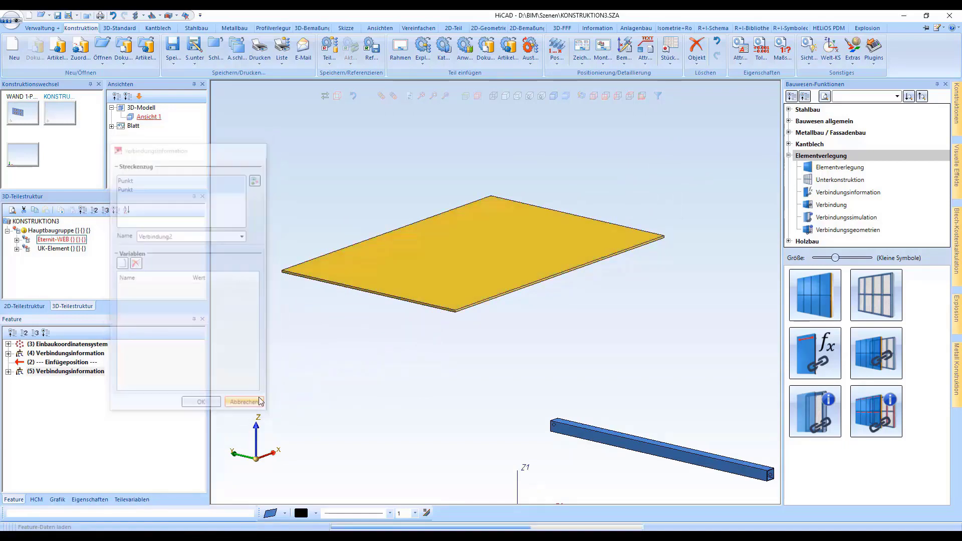
# Examine the connection line in the Verbindungsinformation feature of the UK-Element beam
pyautogui.click(58, 250)
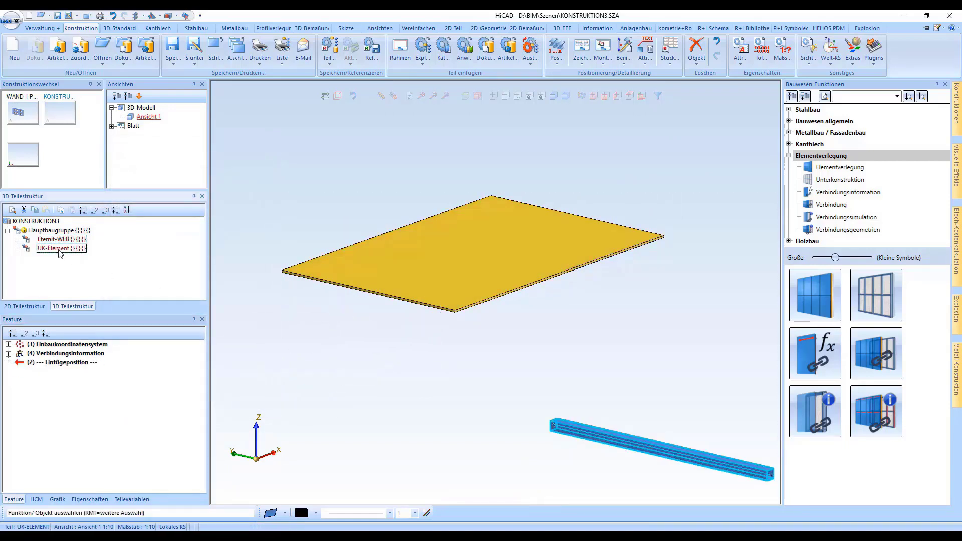
pyautogui.doubleClick(76, 358)
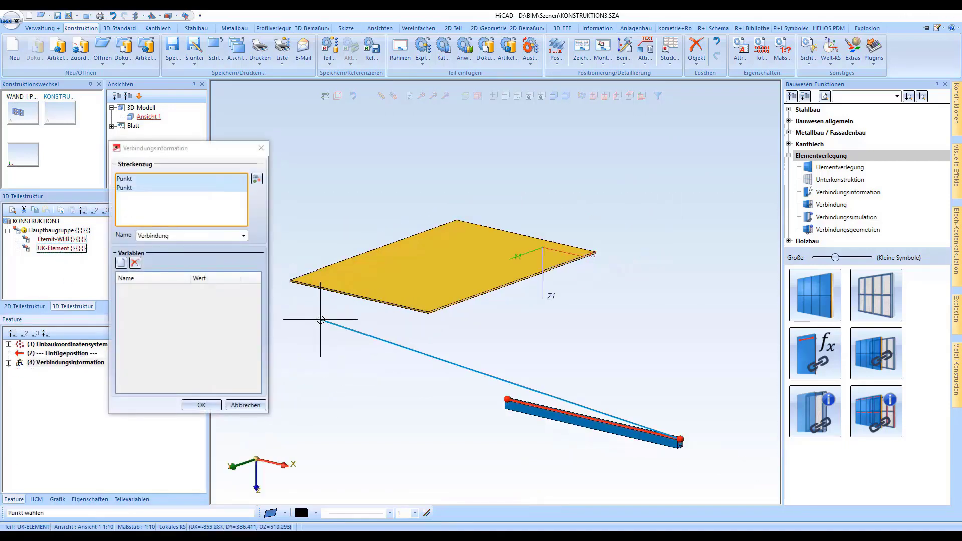
pyautogui.click(245, 405)
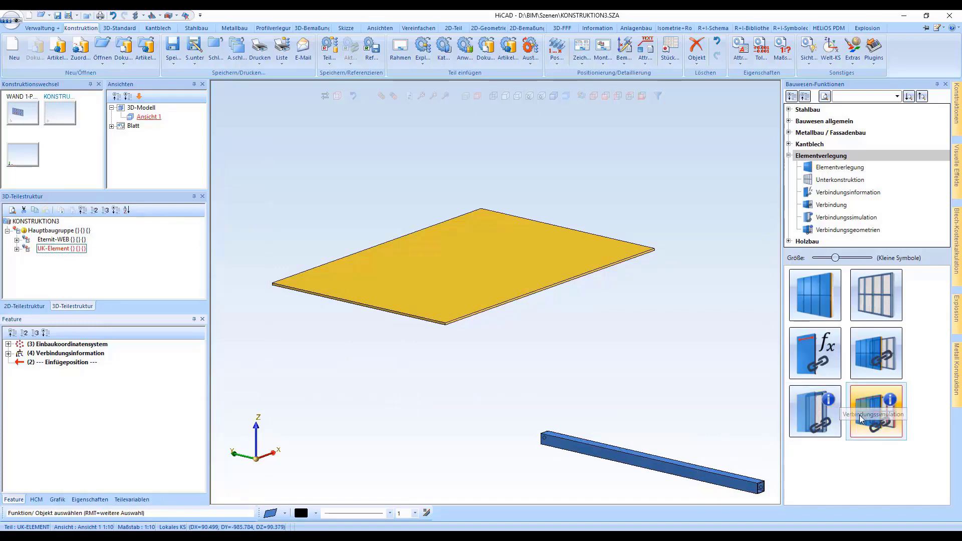
# Move the UK-Element beam by its upper end-edge midpoint to the panel's underside, offset in x from the panel's lower corner point
pyautogui.click(873, 394)
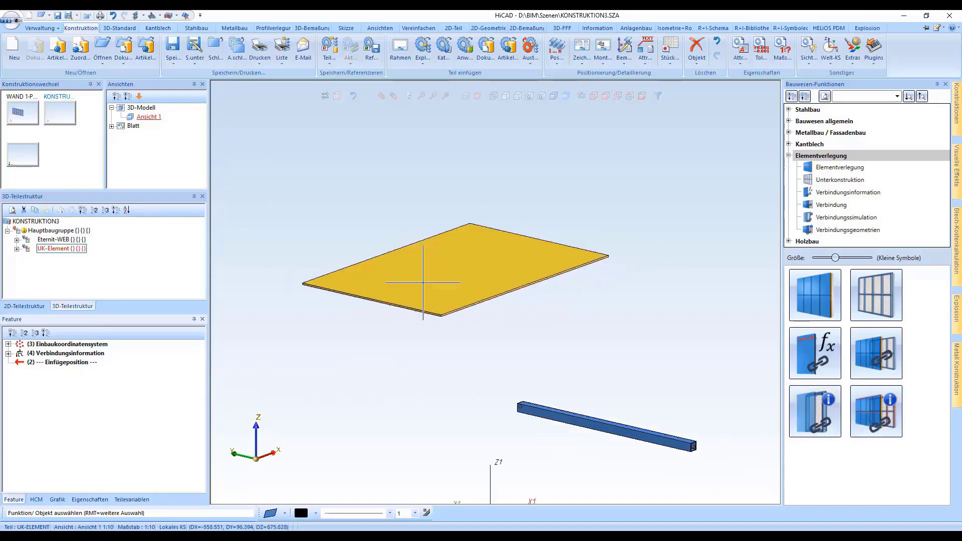
pyautogui.rightClick(58, 250)
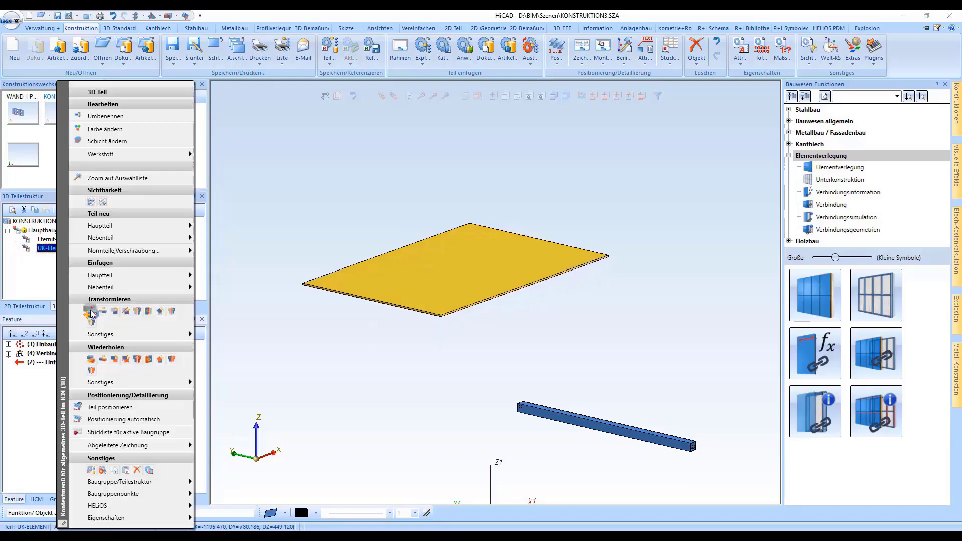
pyautogui.click(91, 311)
pyautogui.scroll(6, 511, 394)
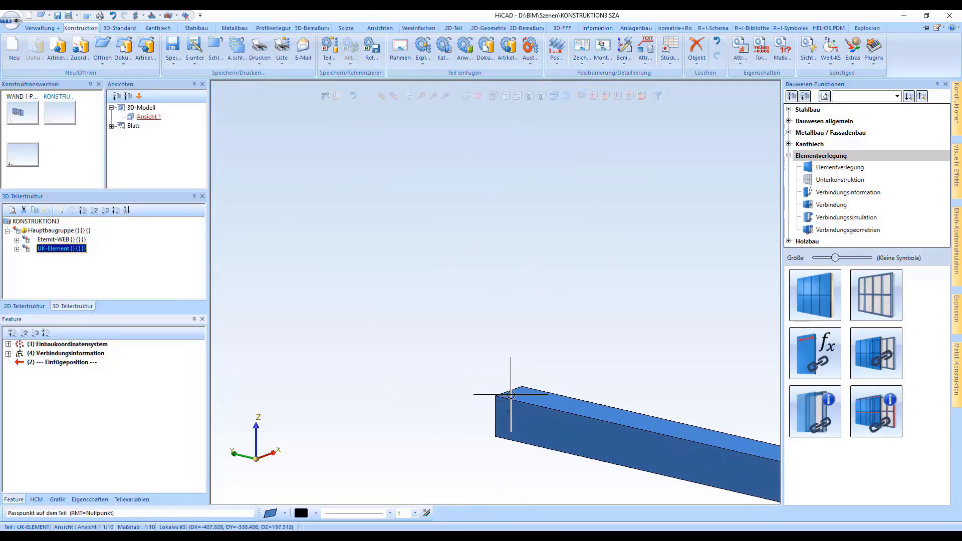
pyautogui.click(511, 390)
pyautogui.scroll(-5, 509, 381)
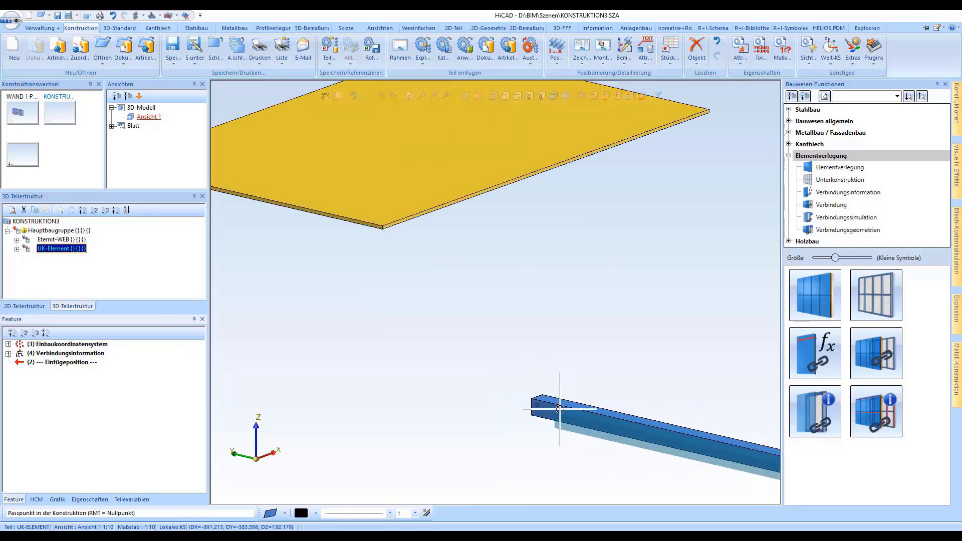
pyautogui.click(393, 264)
pyautogui.moveTo(394, 263); pyautogui.dragTo(478, 270, button='middle')
pyautogui.rightClick(478, 274)
pyautogui.scroll(5, 404, 330)
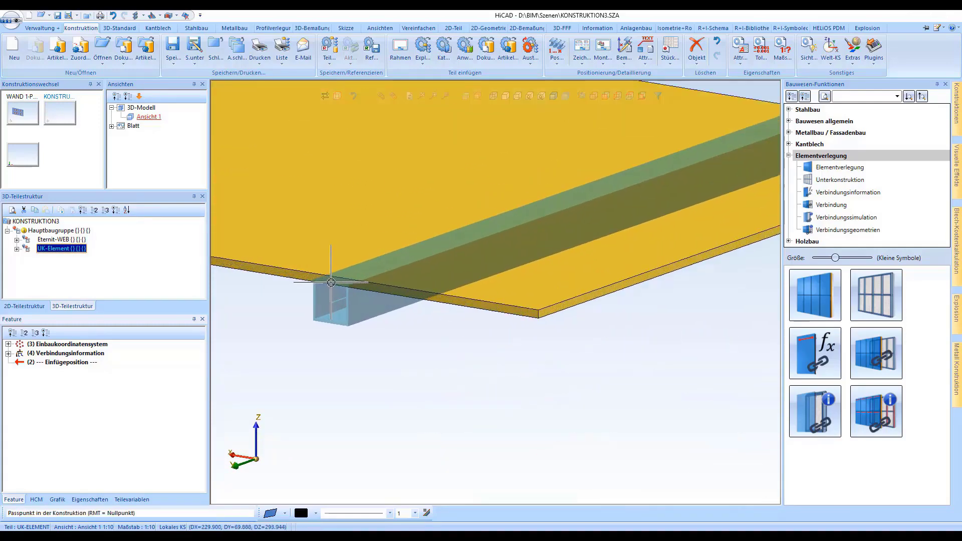
pyautogui.press('r')
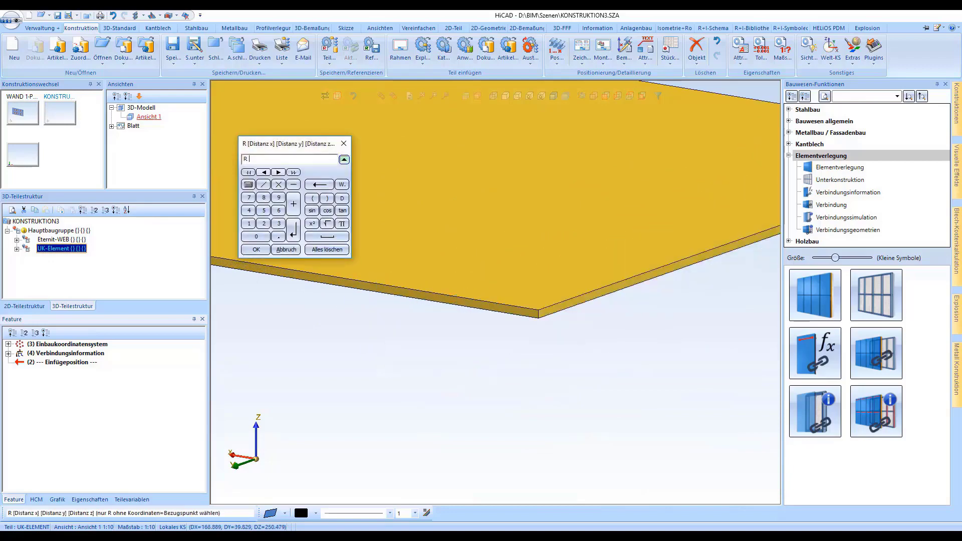
pyautogui.press('Return')
pyautogui.click(538, 317)
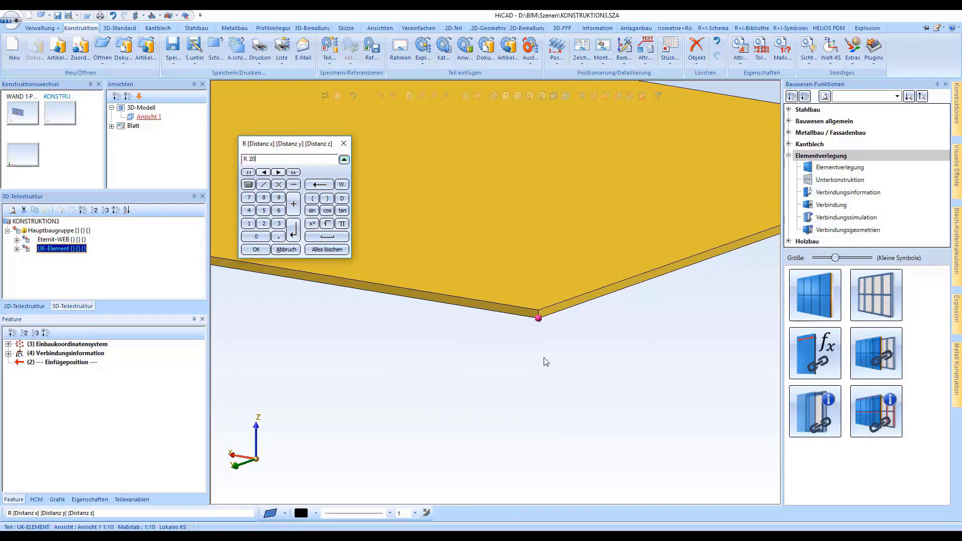
pyautogui.press('Return')
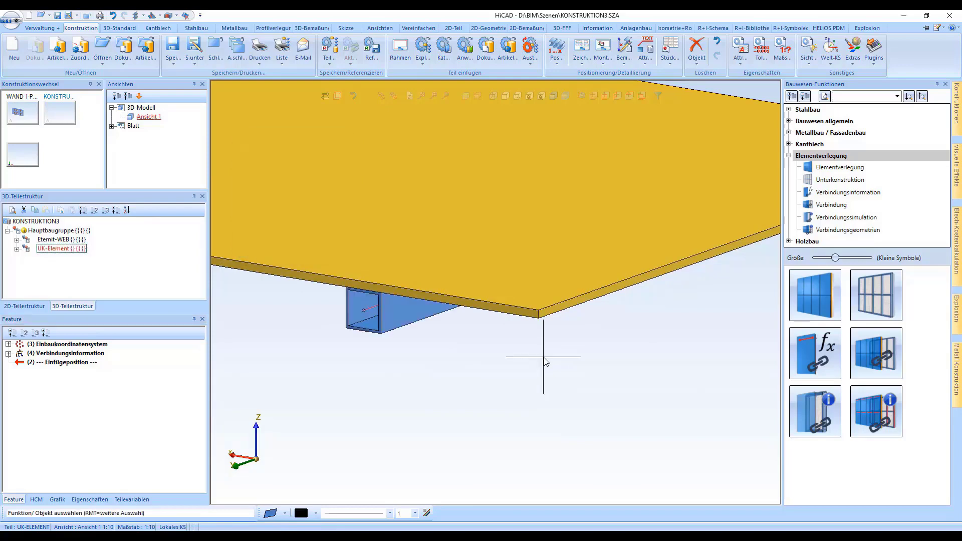
pyautogui.scroll(-4, 547, 362)
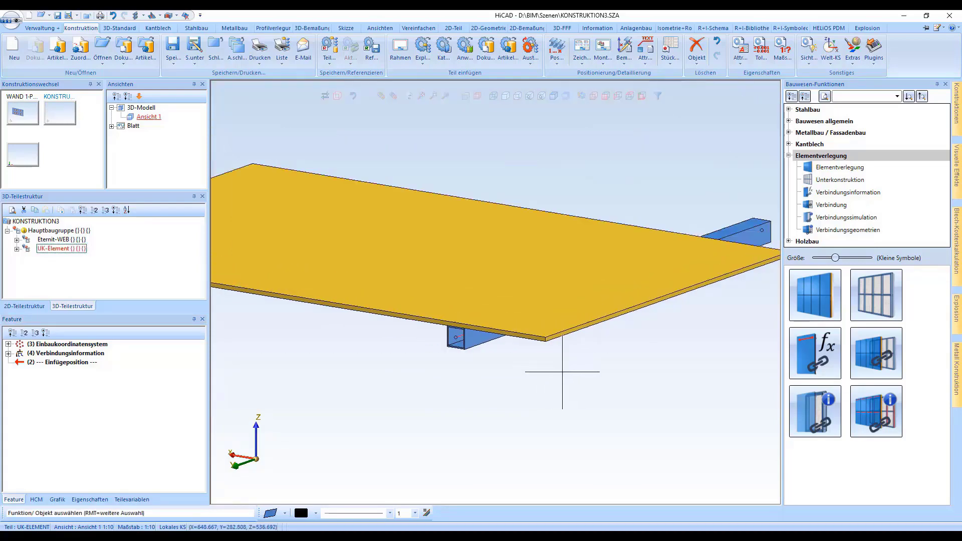
# Repeat the UK-Element beam along the panel's long lower edge at a distance of 1200-400, without a superordinate part
pyautogui.rightClick(63, 250)
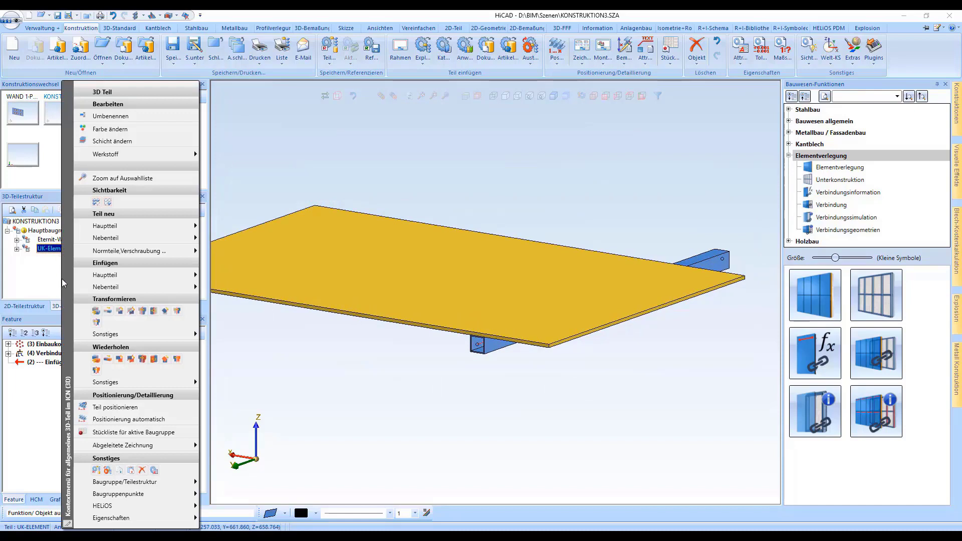
pyautogui.click(107, 359)
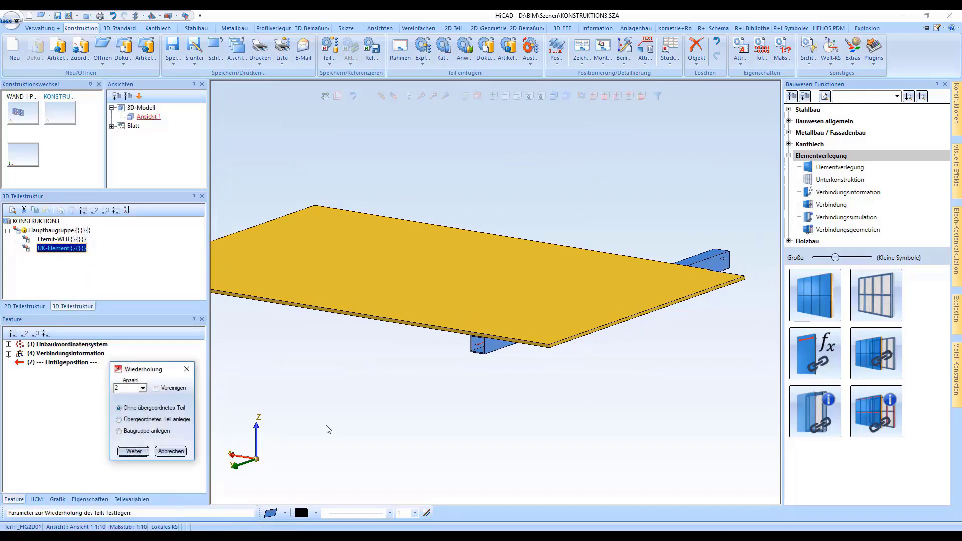
pyautogui.click(134, 453)
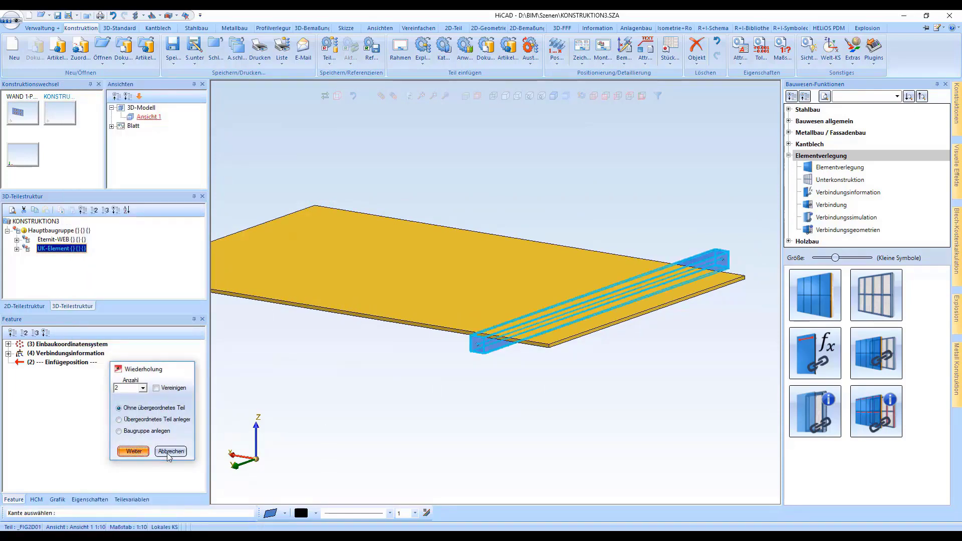
pyautogui.click(521, 345)
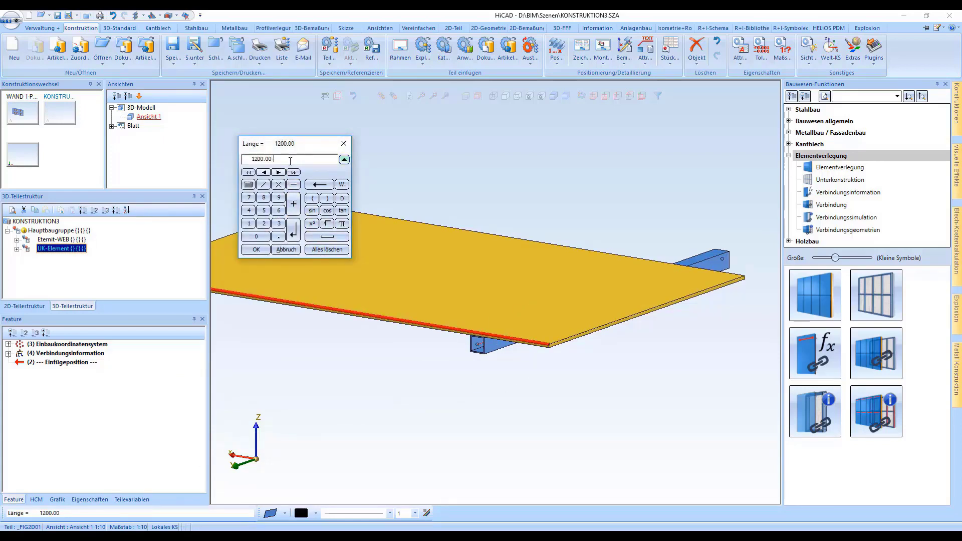
pyautogui.write('-400')
pyautogui.press('Return')
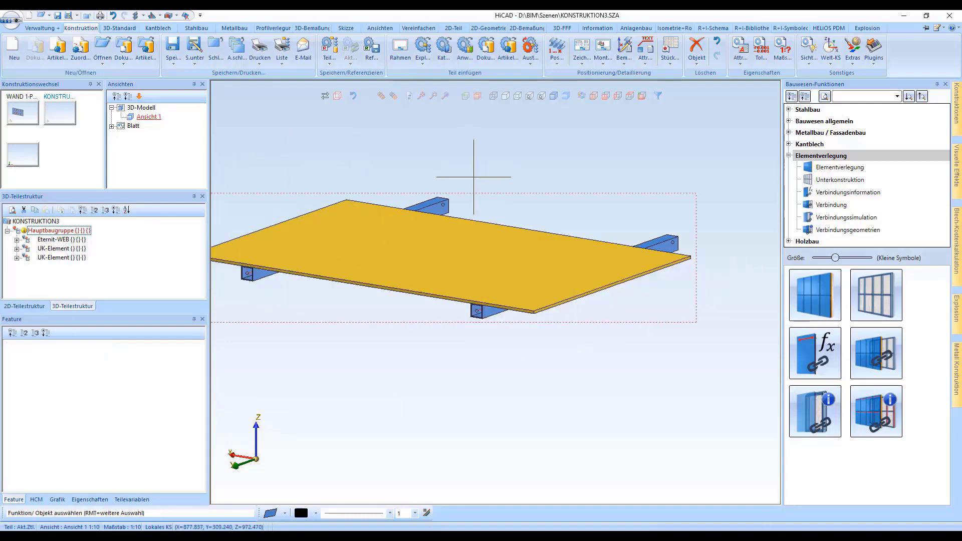
# Display the connection geometries of the Hauptbaugruppe and check the crossing lines in plan, in wireframe and in a shaded oblique view
pyautogui.moveTo(414, 274); pyautogui.dragTo(325, 288, button='middle')
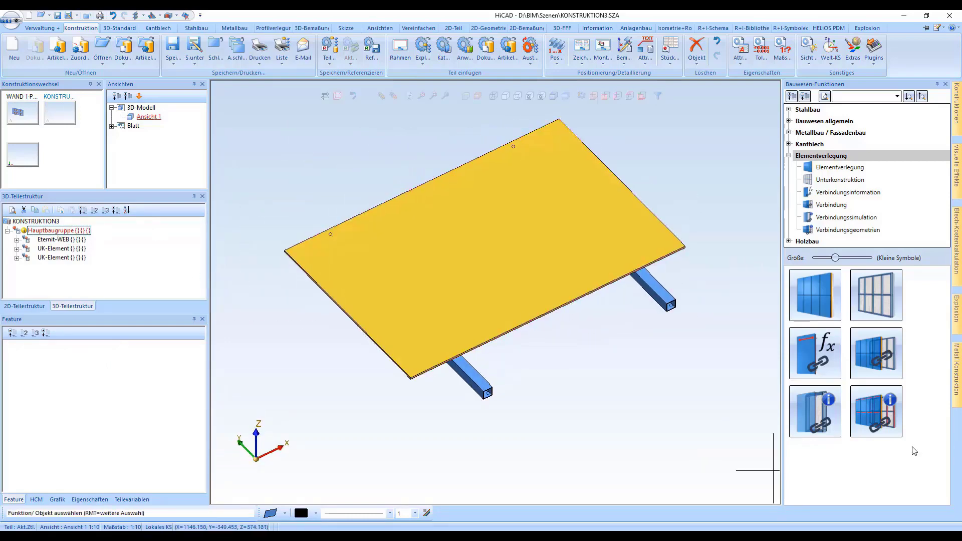
pyautogui.click(883, 414)
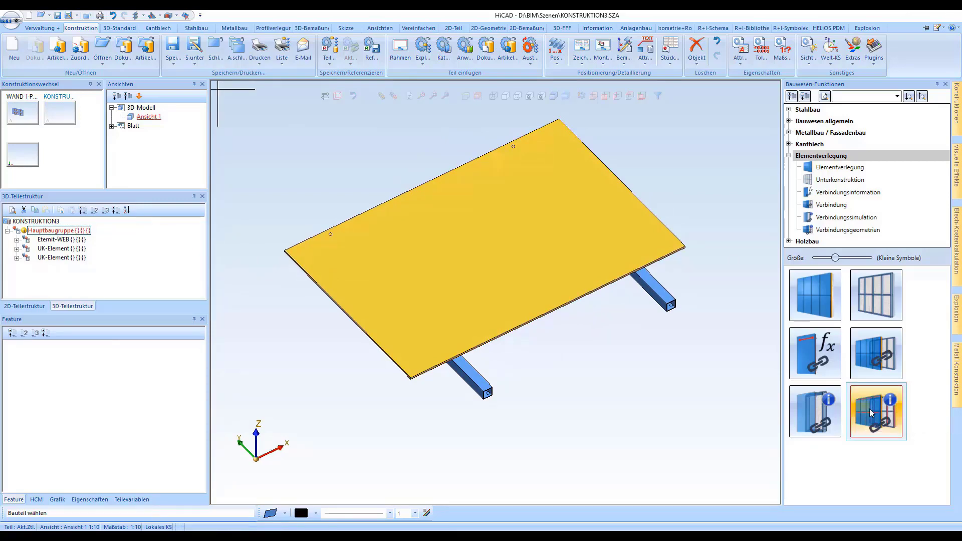
pyautogui.click(44, 231)
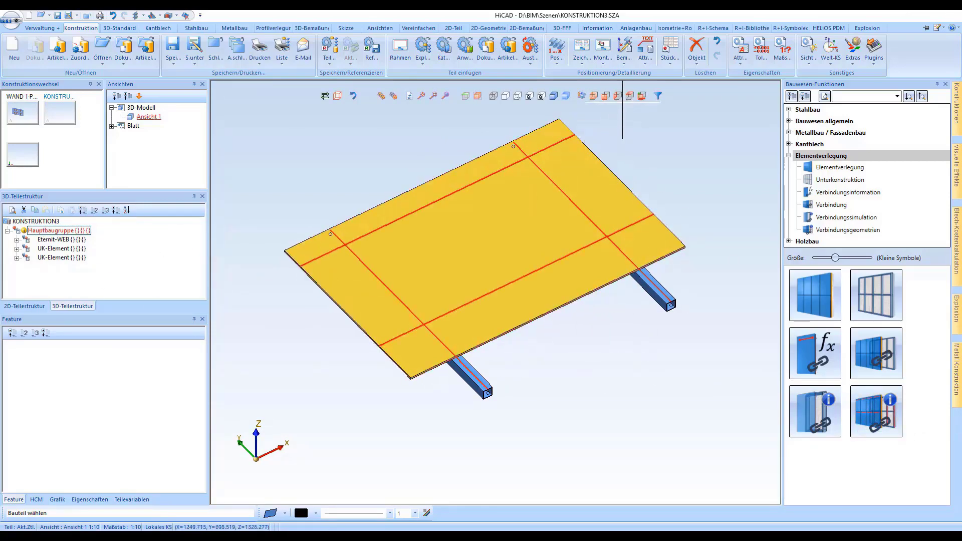
pyautogui.click(619, 96)
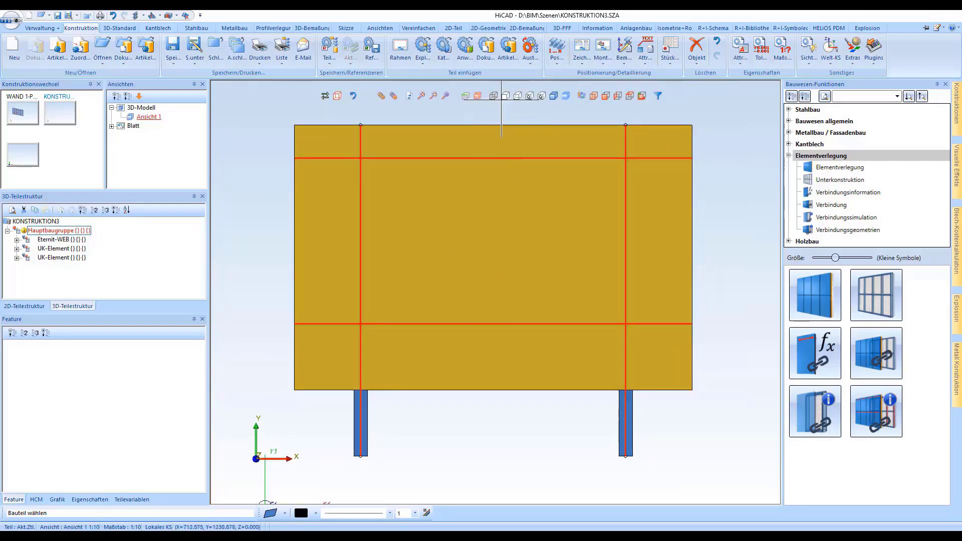
pyautogui.click(498, 100)
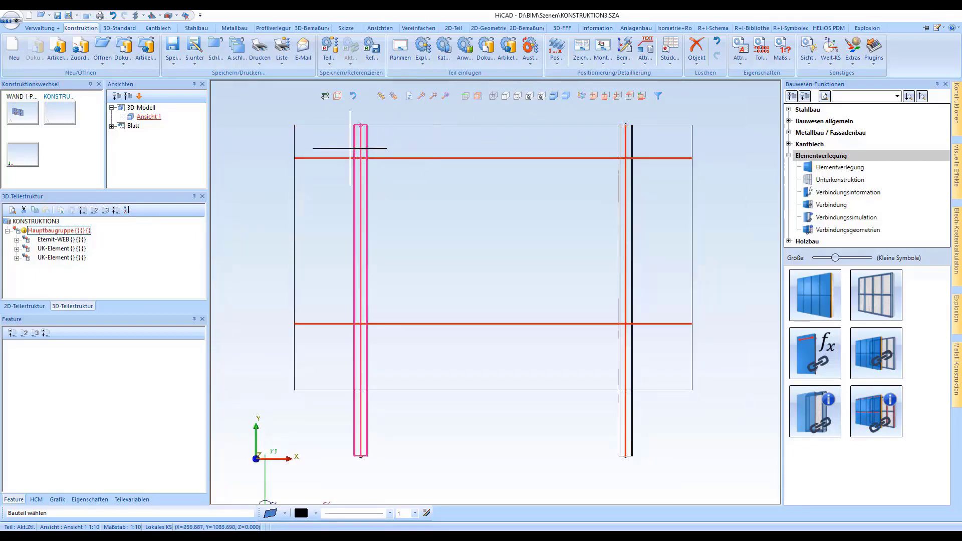
pyautogui.click(594, 96)
pyautogui.click(554, 96)
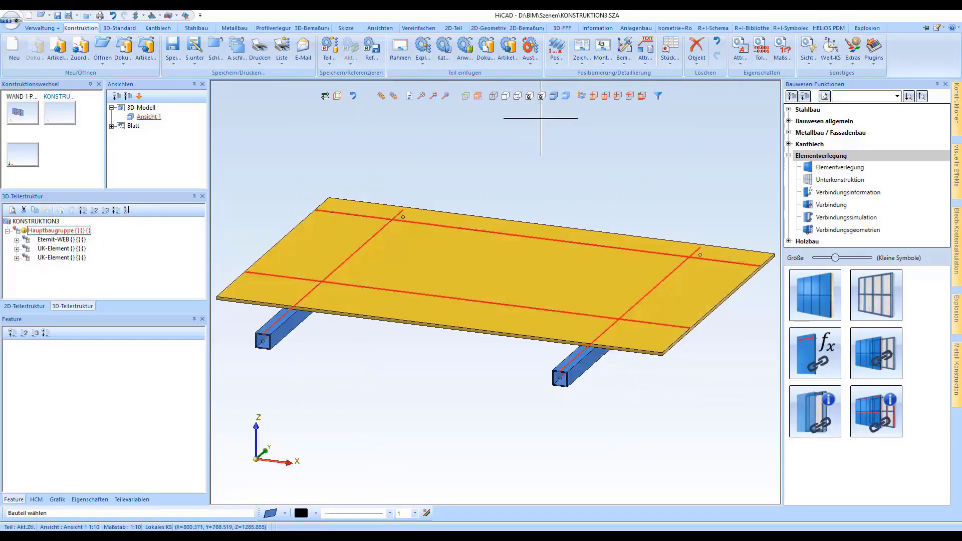
# Inspect the Bearbeitungsebene formula of the first Ø10 hole feature on the Eternit-Platte 8, leaving the formula unedited
pyautogui.click(458, 279)
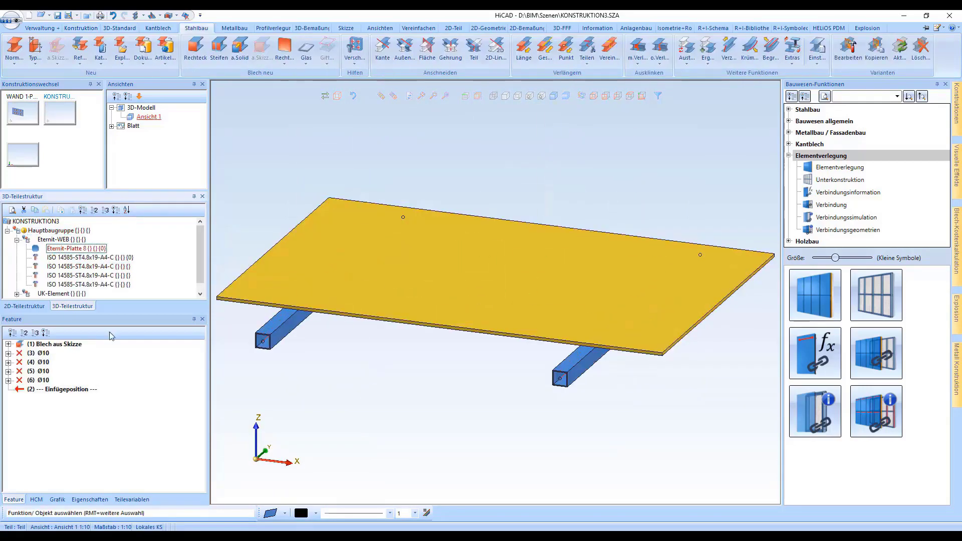
pyautogui.click(41, 354)
pyautogui.click(8, 354)
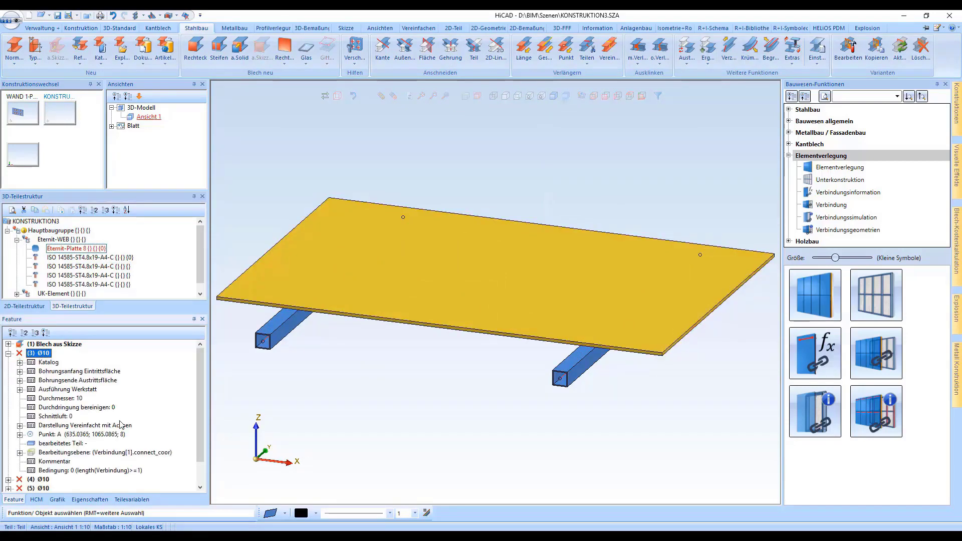
pyautogui.click(67, 453)
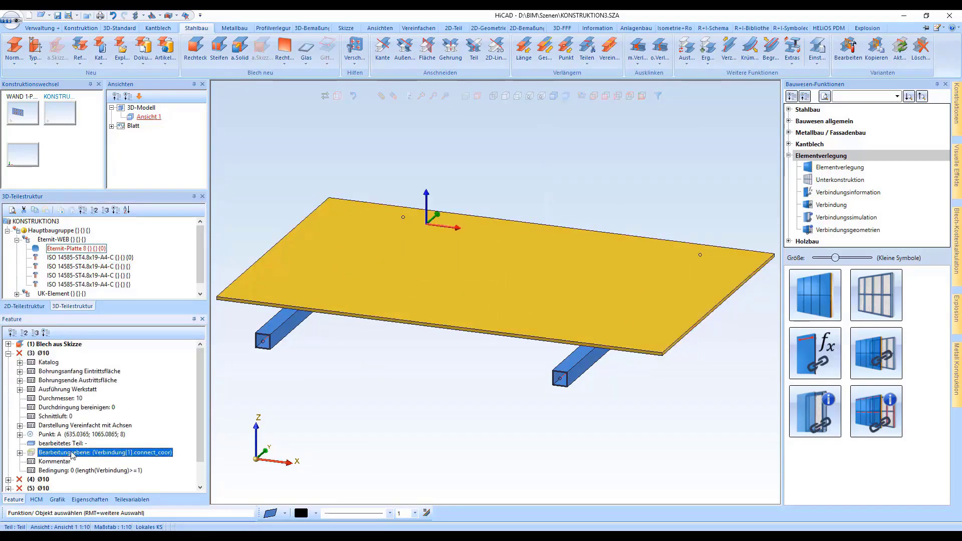
pyautogui.rightClick(73, 454)
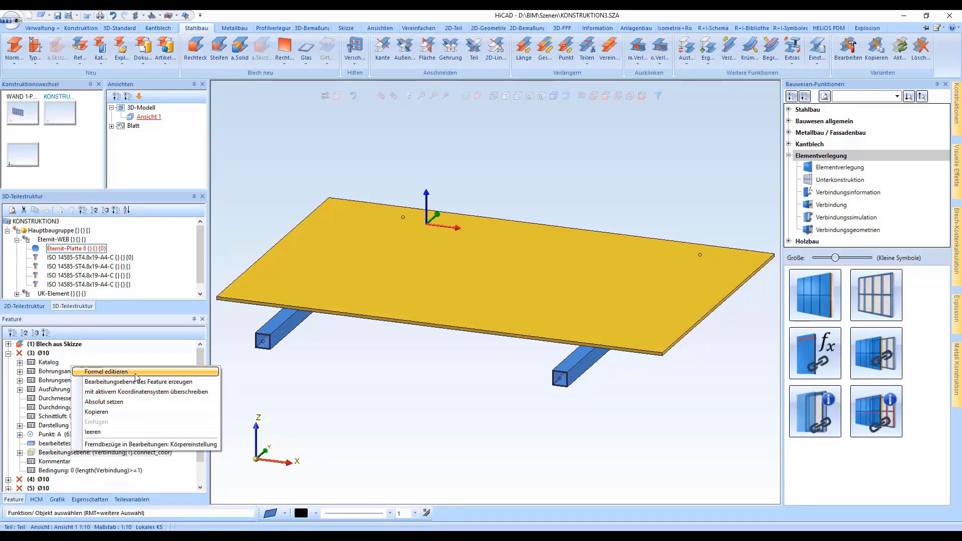
pyautogui.click(100, 371)
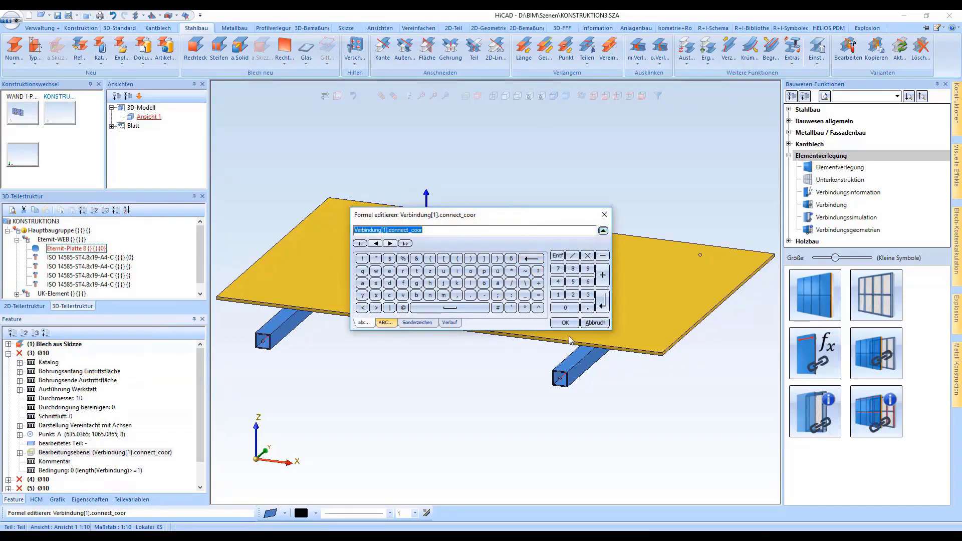
pyautogui.click(594, 323)
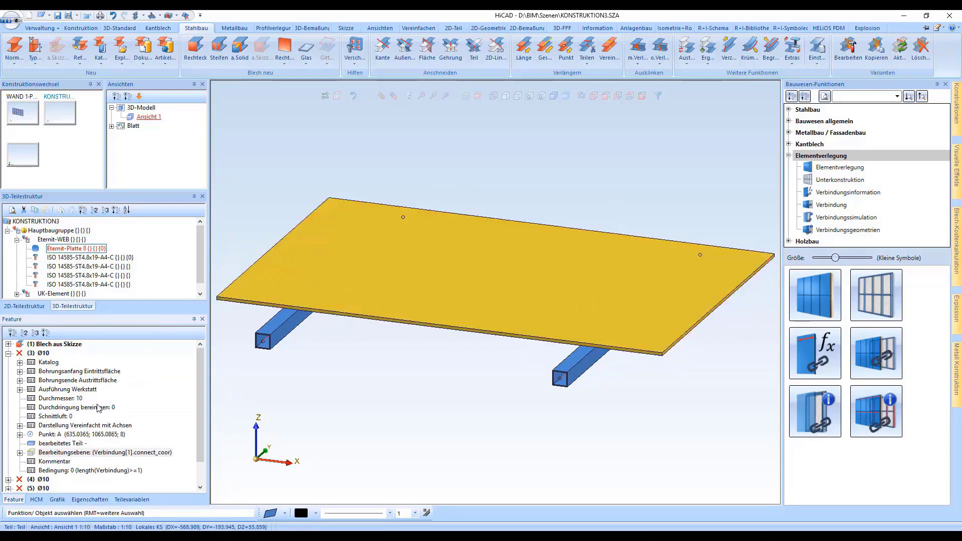
# Review the feature list and HCM constraints of the Eternit-WEB panel assembly
pyautogui.click(9, 353)
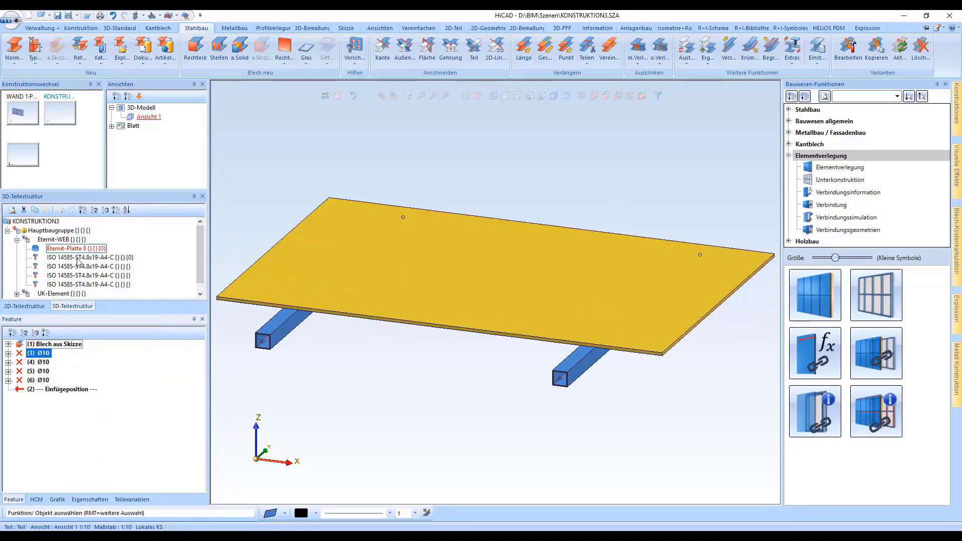
pyautogui.click(60, 241)
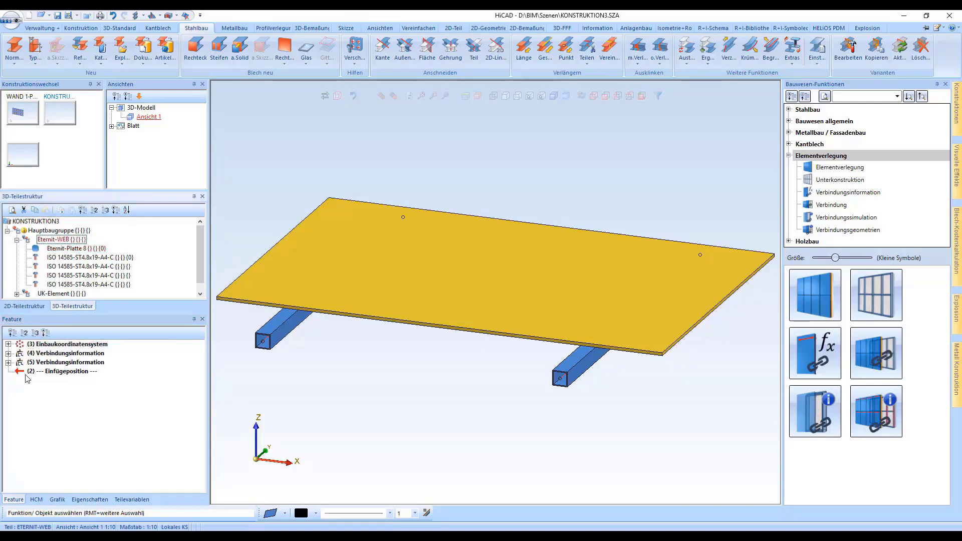
pyautogui.click(36, 499)
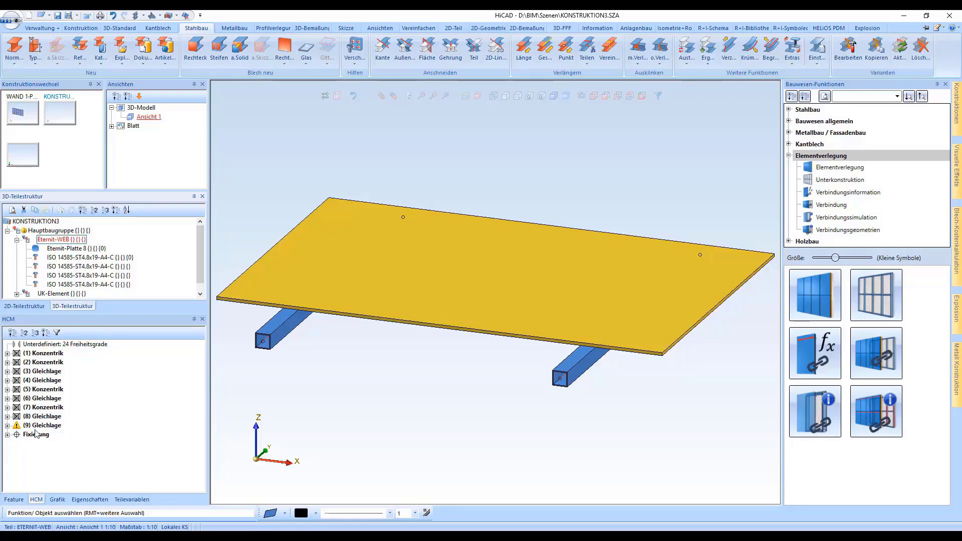
pyautogui.click(17, 241)
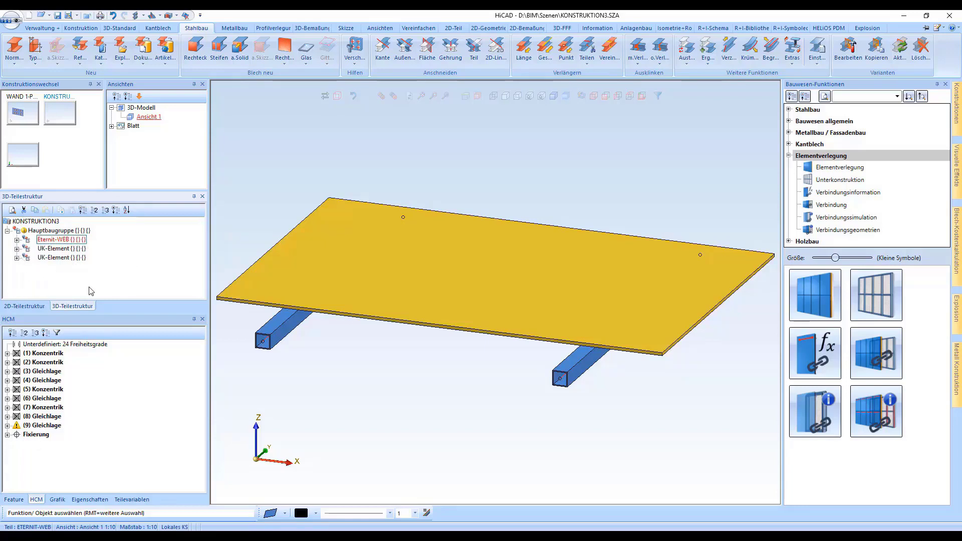
# Examine the first Ø10 hole feature of the FRQ 40x40x2.5 hollow profile in the UK-Element beam
pyautogui.click(268, 319)
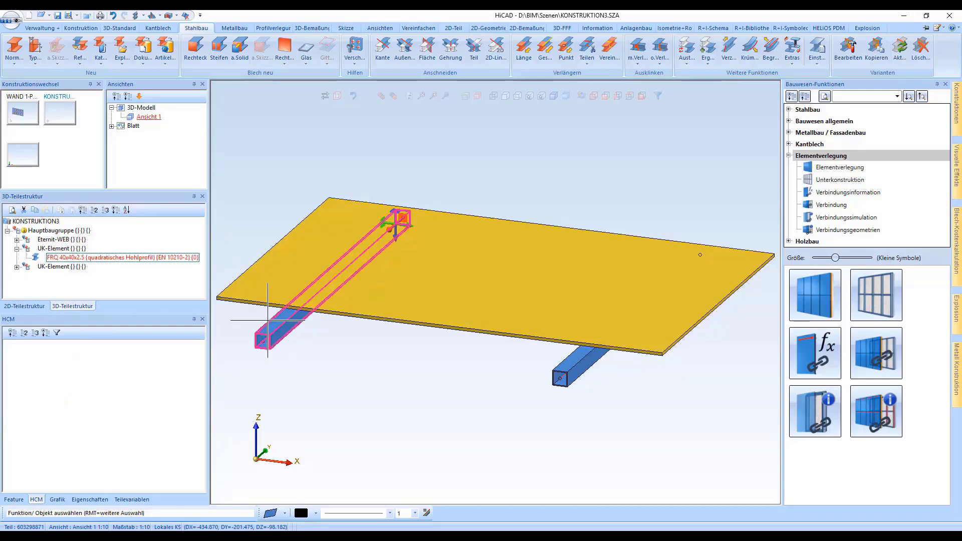
pyautogui.click(13, 499)
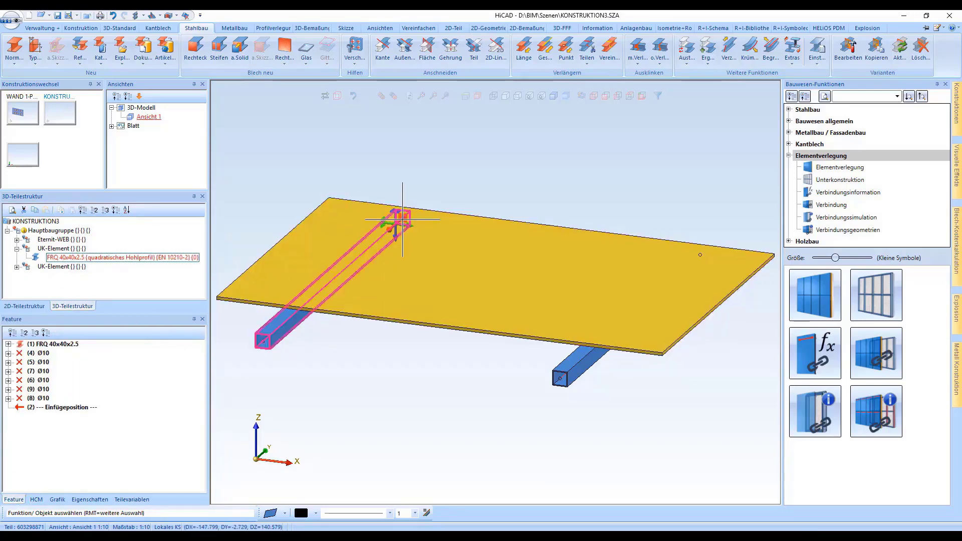
pyautogui.click(8, 353)
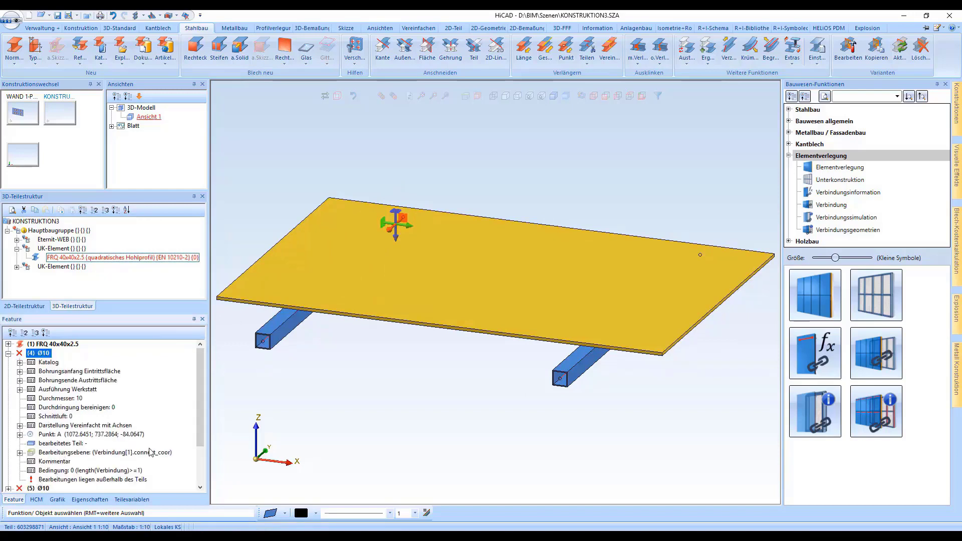
# Run the connection simulation with Eternit-WEB as the test variant and the UK assembly as the part
pyautogui.click(58, 240)
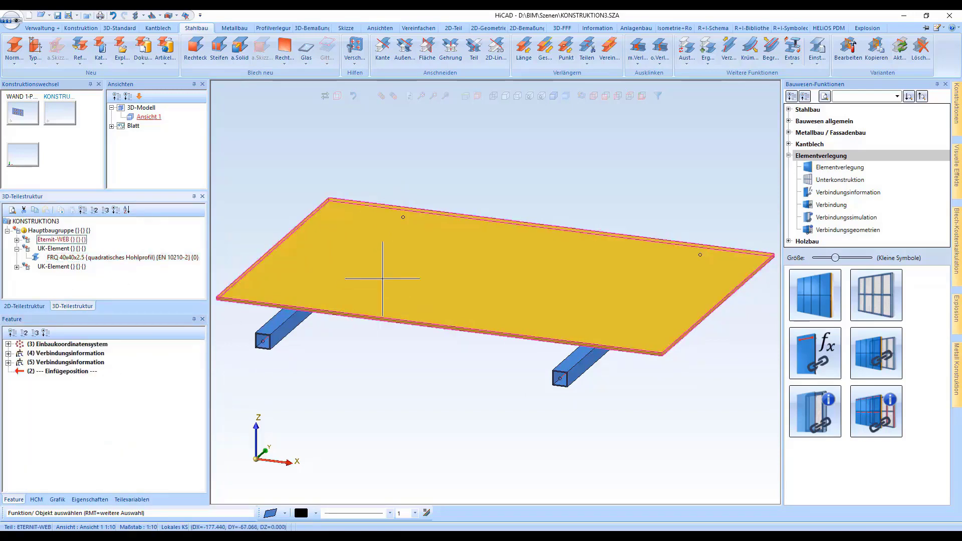
pyautogui.moveTo(387, 283); pyautogui.dragTo(464, 301, button='middle')
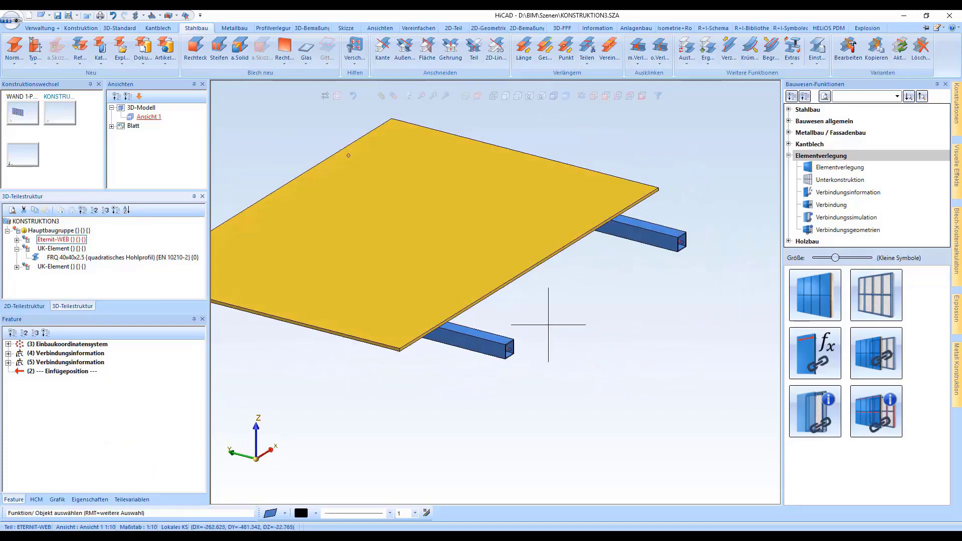
pyautogui.scroll(-1, 547, 326)
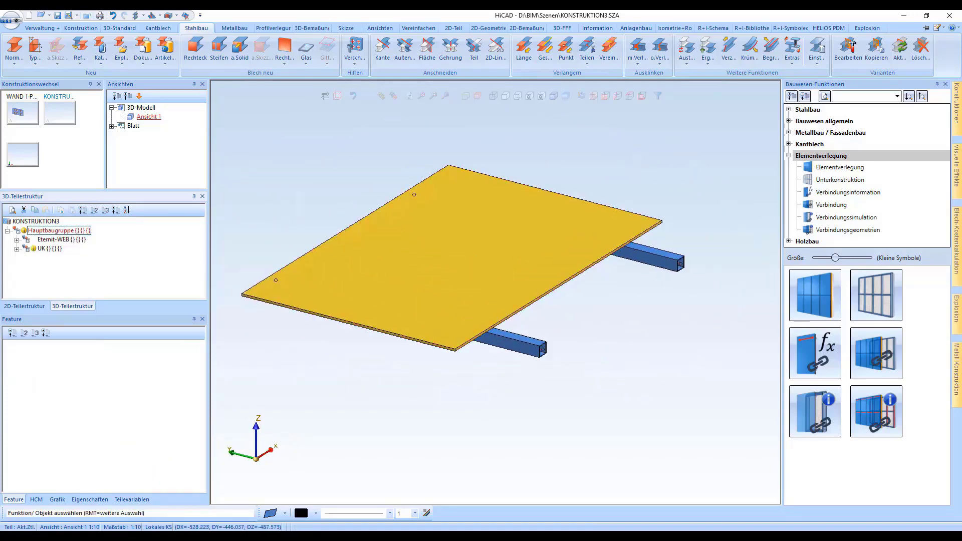
pyautogui.click(814, 419)
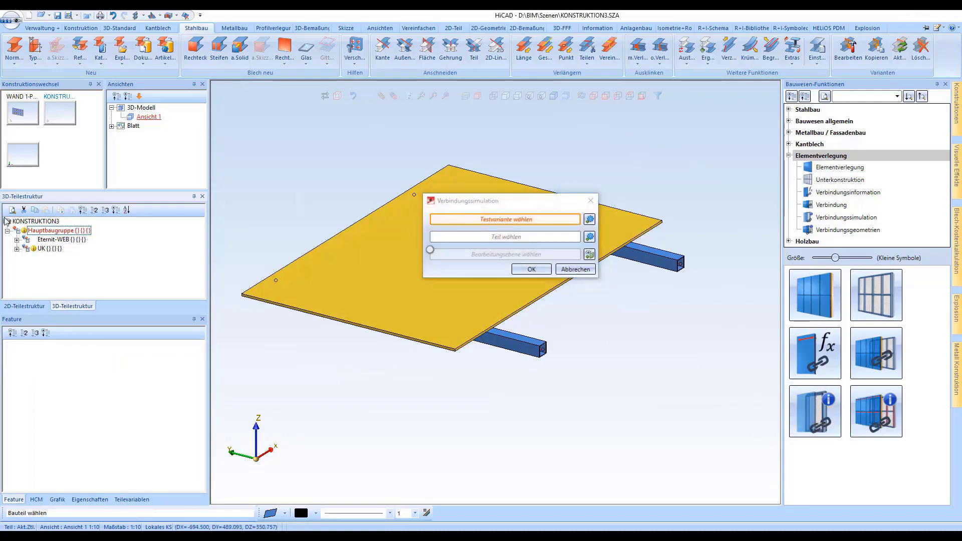
pyautogui.click(62, 240)
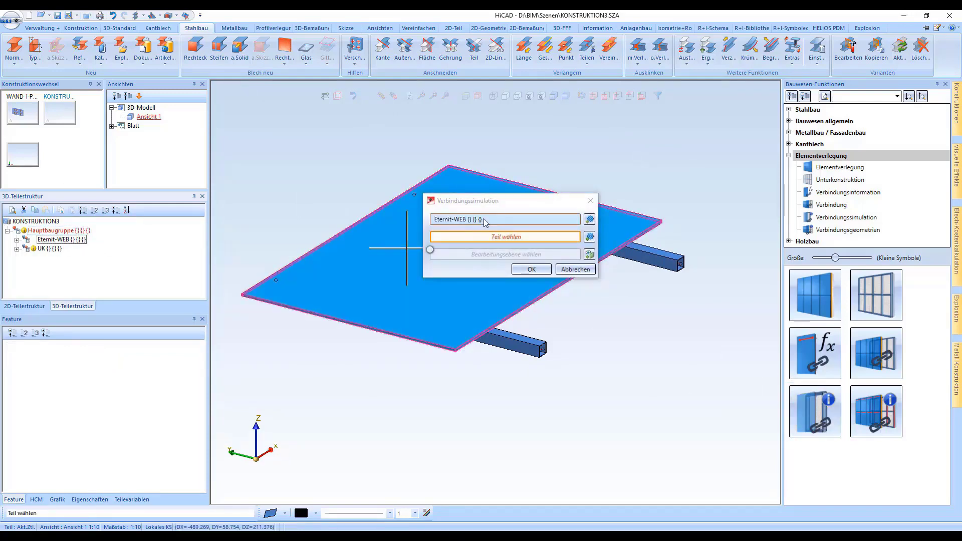
pyautogui.click(41, 249)
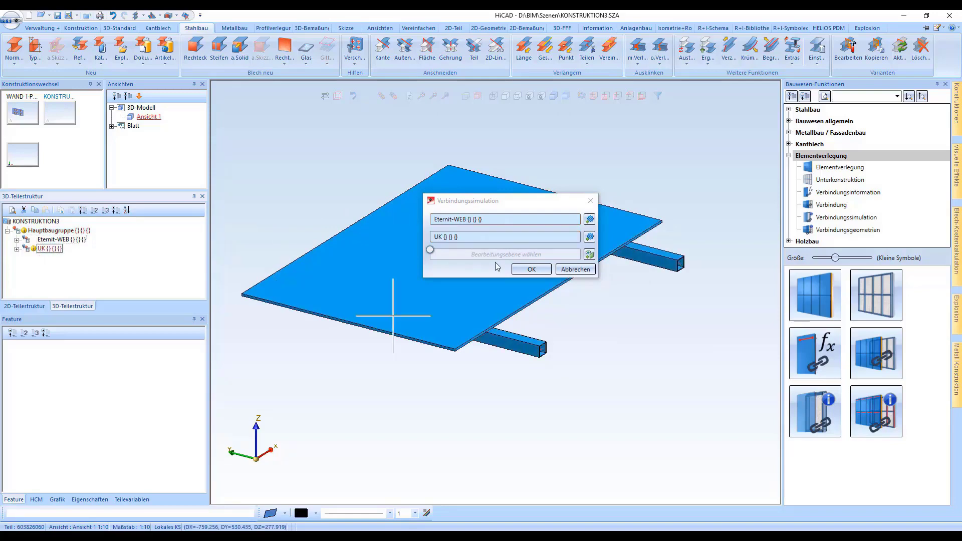
pyautogui.click(535, 271)
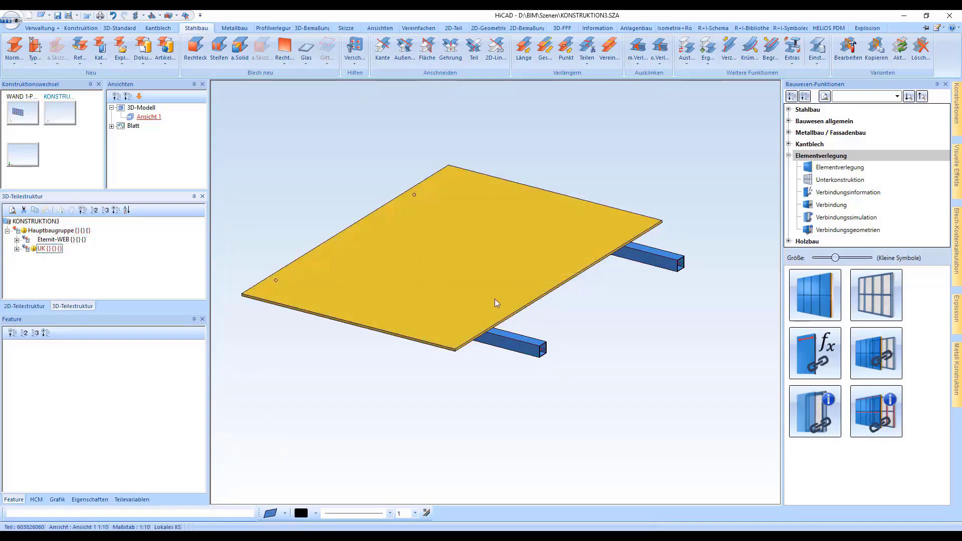
# Inspect the ISO 14585 screws and the Ø10 hole features on the Eternit plate
pyautogui.moveTo(492, 279); pyautogui.dragTo(465, 287, button='middle')
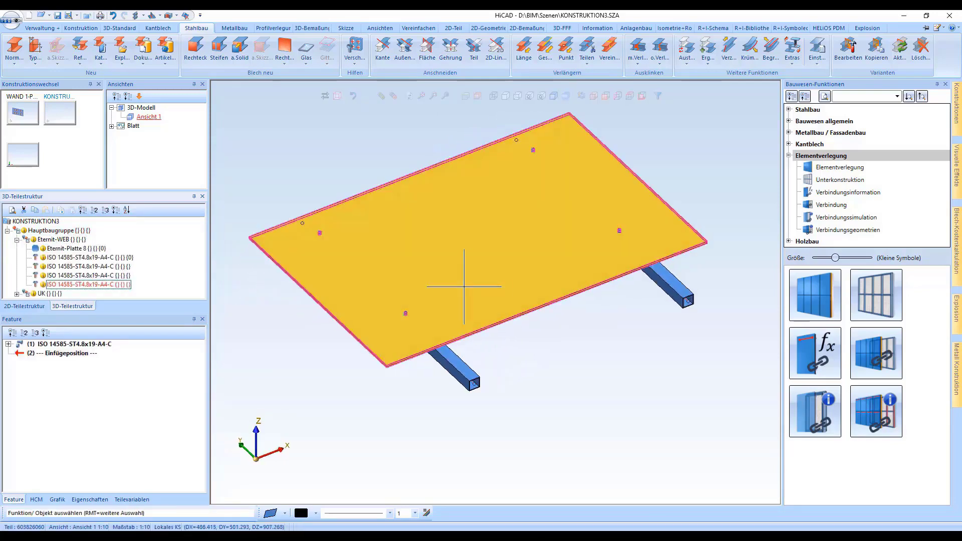
pyautogui.moveTo(338, 218); pyautogui.dragTo(307, 229)
pyautogui.click(303, 266)
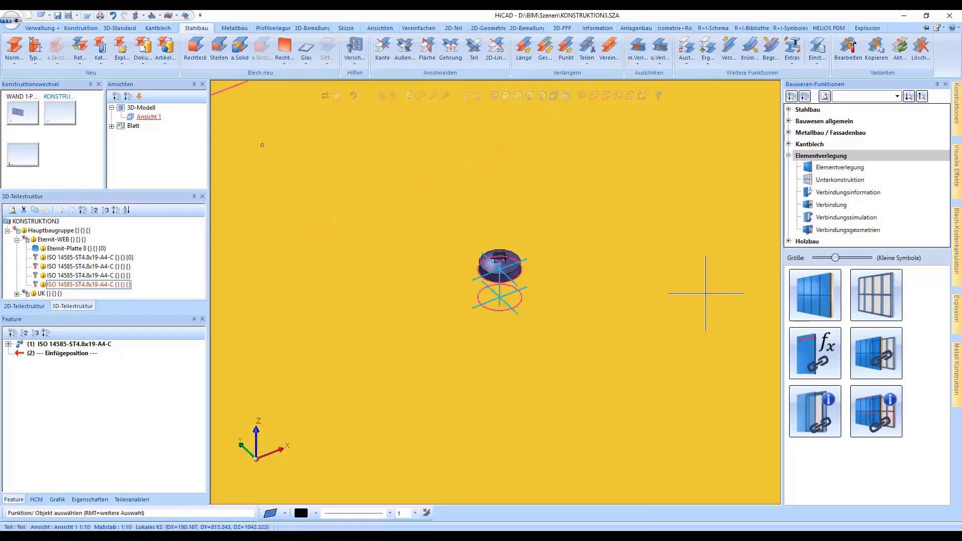
pyautogui.scroll(-5, 380, 234)
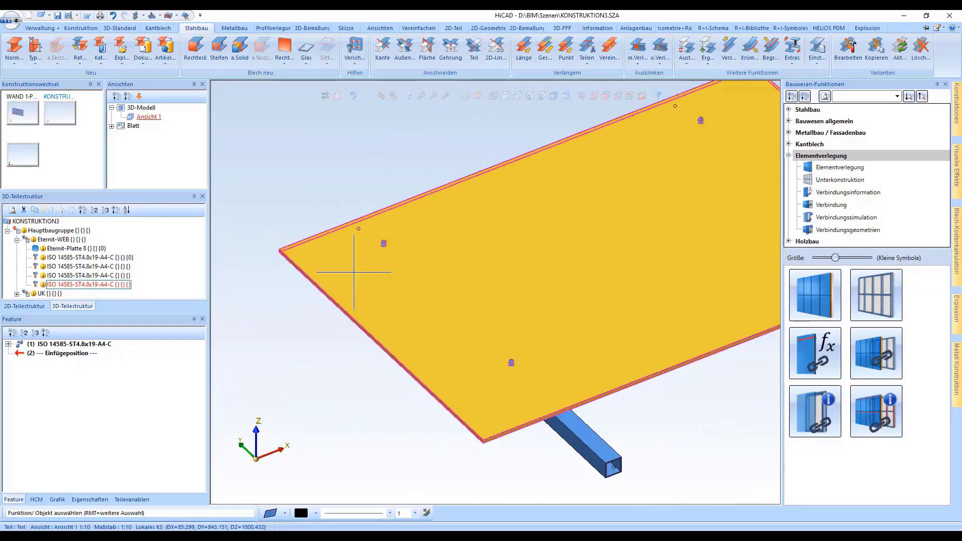
pyautogui.click(345, 281)
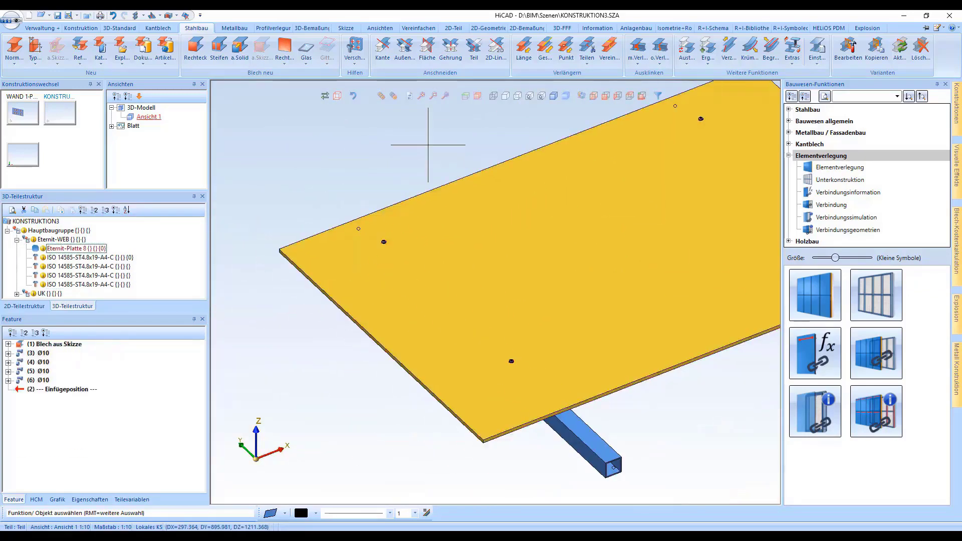
# Examine the Eternit plate in isolation and again with the two beams shown
pyautogui.click(393, 97)
pyautogui.scroll(7, 388, 244)
pyautogui.scroll(-6, 387, 228)
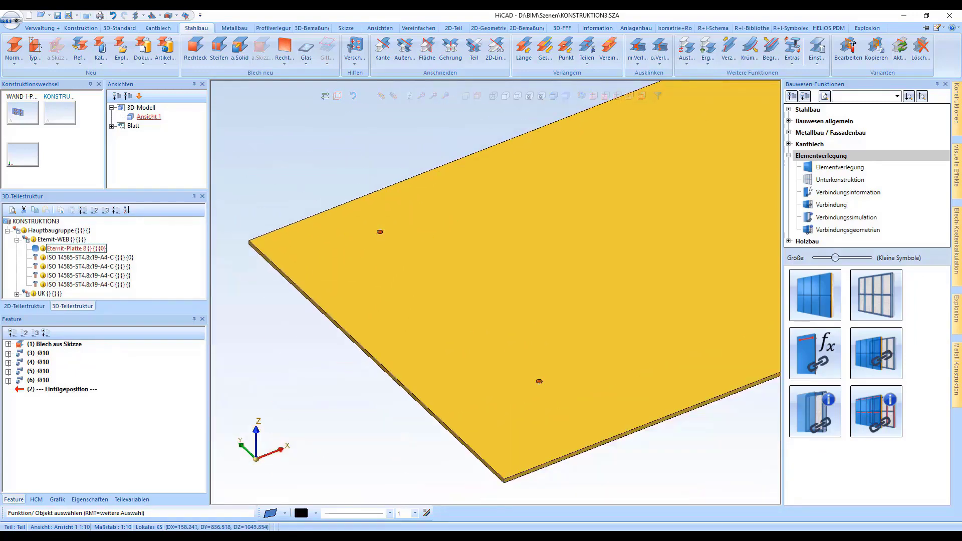
pyautogui.scroll(-2, 383, 237)
pyautogui.click(382, 96)
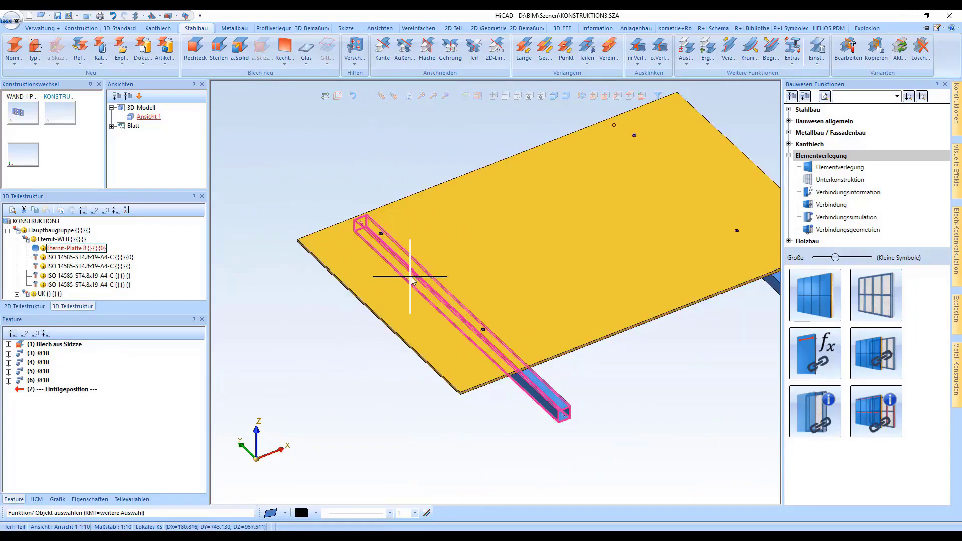
pyautogui.moveTo(411, 280); pyautogui.dragTo(426, 265, button='middle')
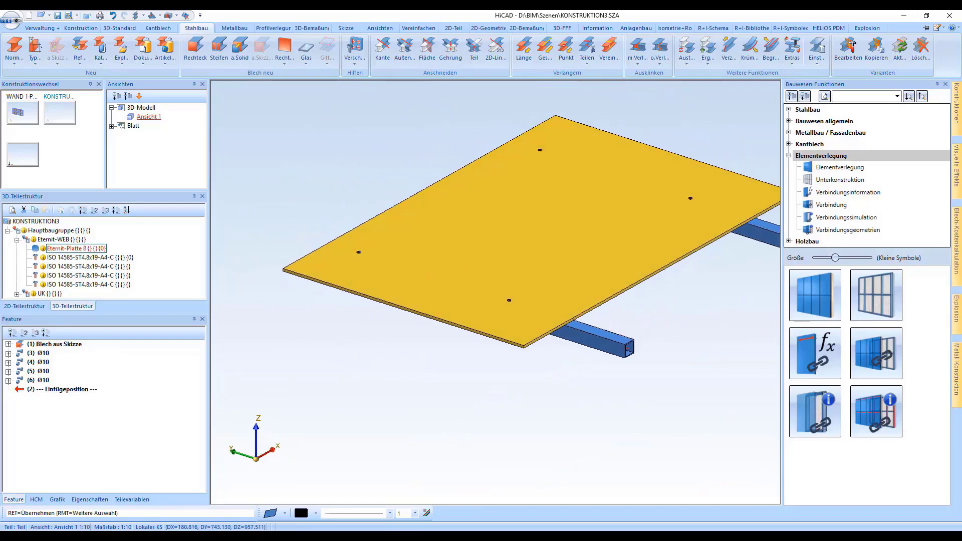
# Run the connection simulation with the first UK-Element as the test variant and Eternit-WEB as the part
pyautogui.click(17, 241)
pyautogui.click(17, 249)
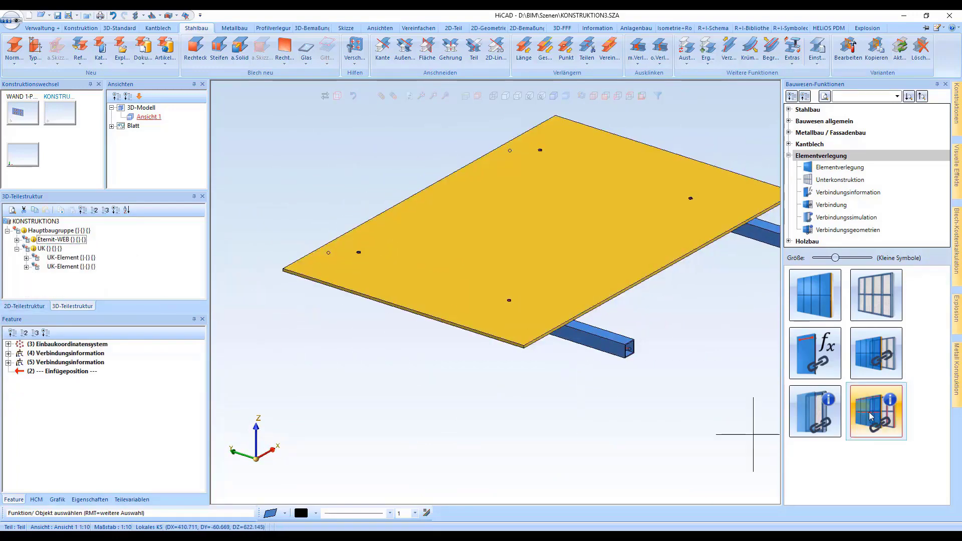
pyautogui.click(815, 411)
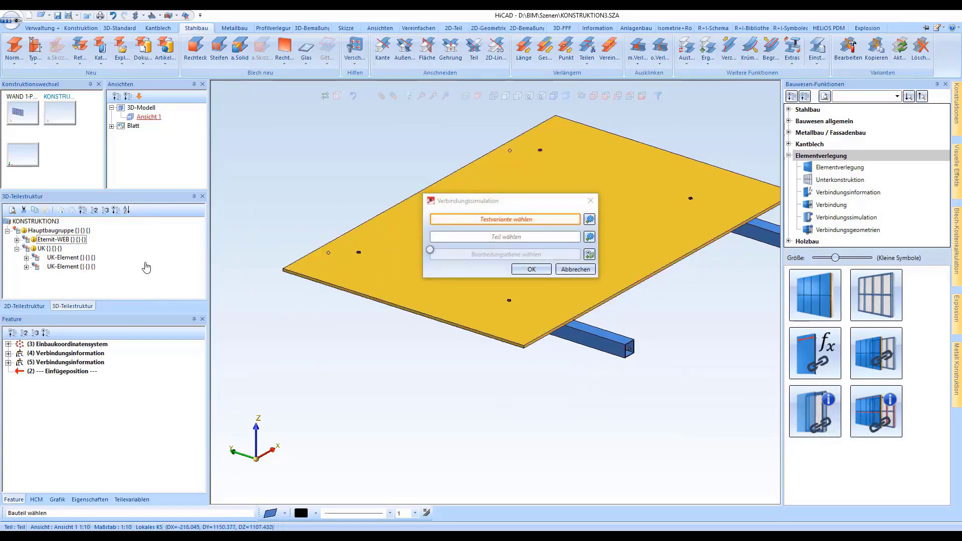
pyautogui.click(79, 259)
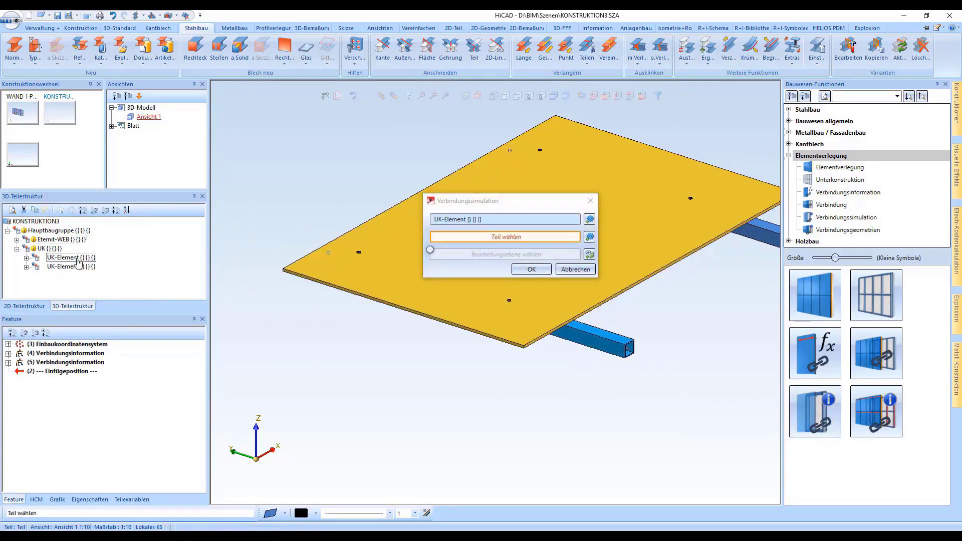
pyautogui.click(58, 240)
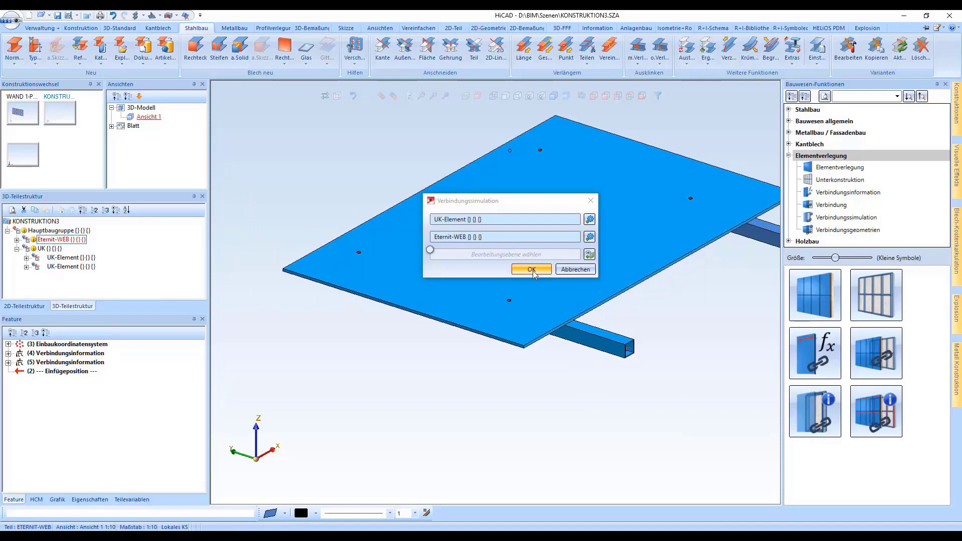
pyautogui.click(531, 269)
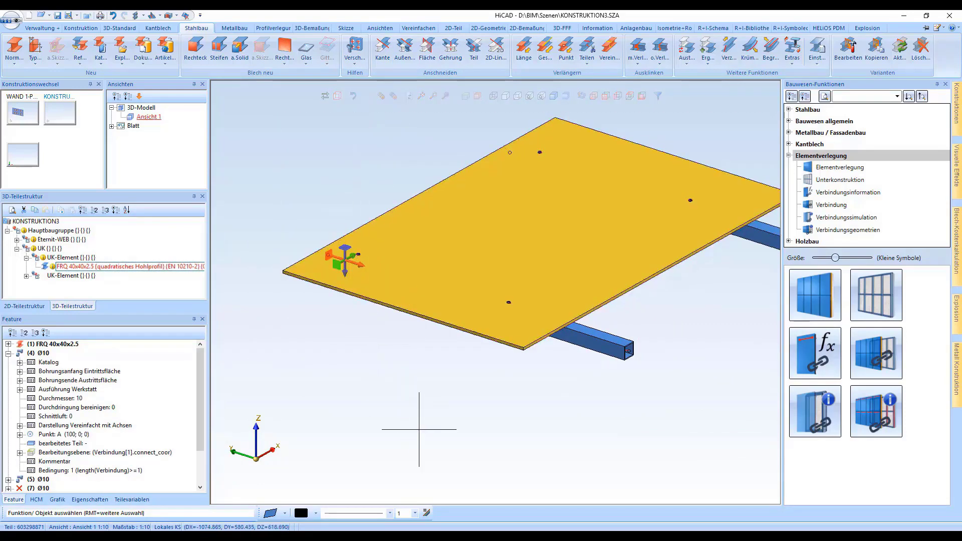
pyautogui.scroll(-1, 383, 415)
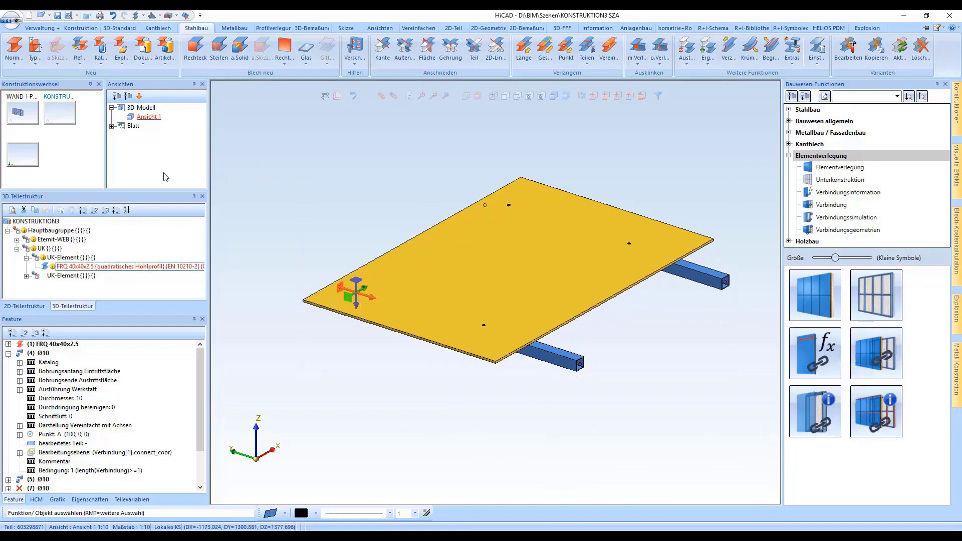
# Switch to the WAND 1-PADABORN drawing and inspect its RASTER-ELEMENT and RASTER-UK sketches in isolation
pyautogui.click(22, 112)
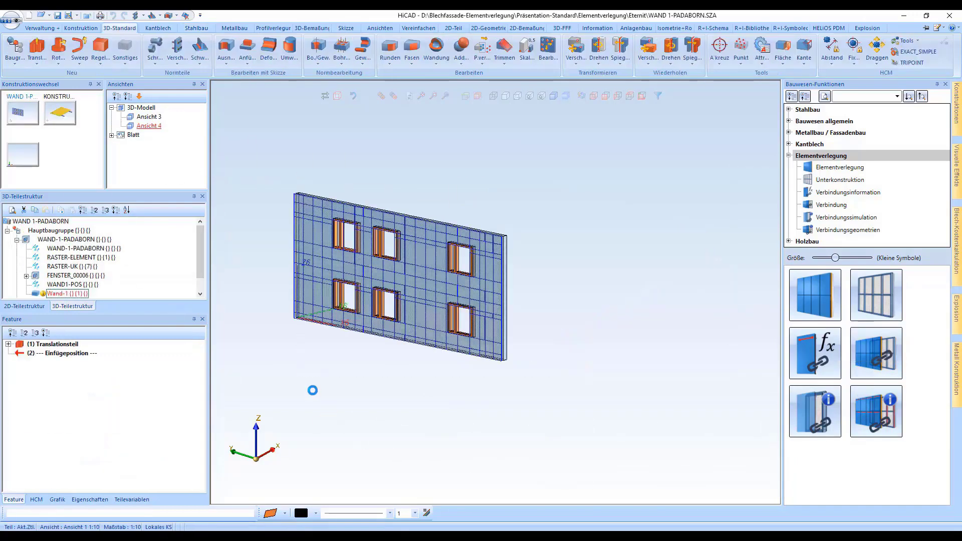
pyautogui.click(60, 258)
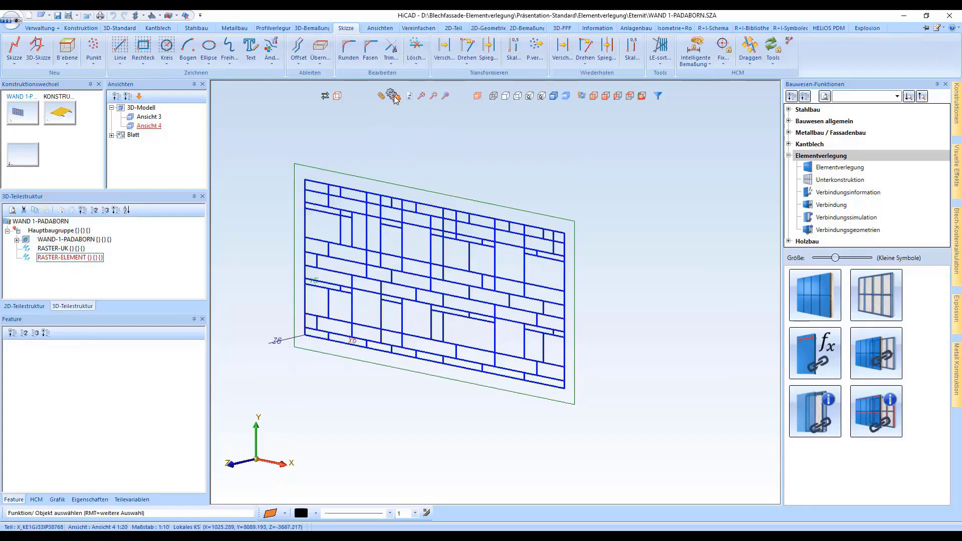
pyautogui.click(642, 96)
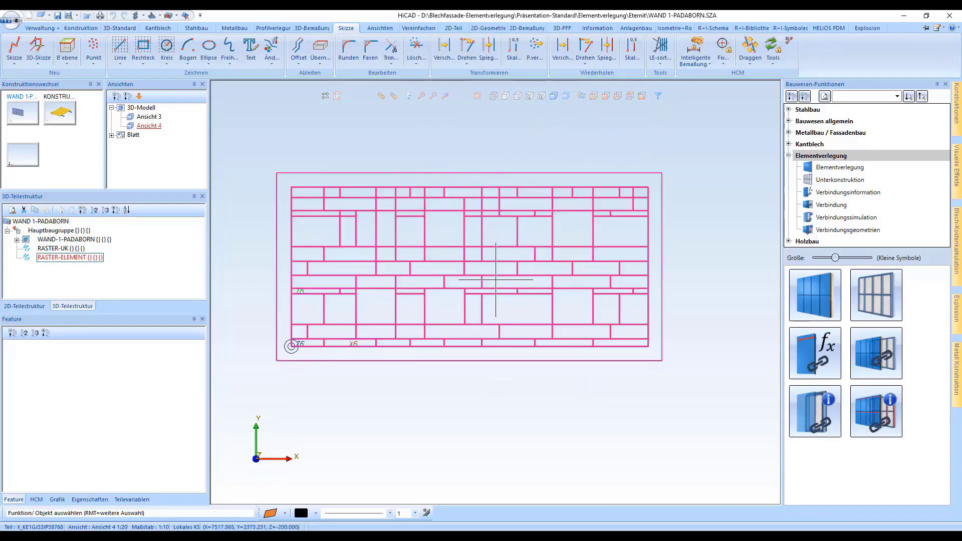
pyautogui.click(581, 95)
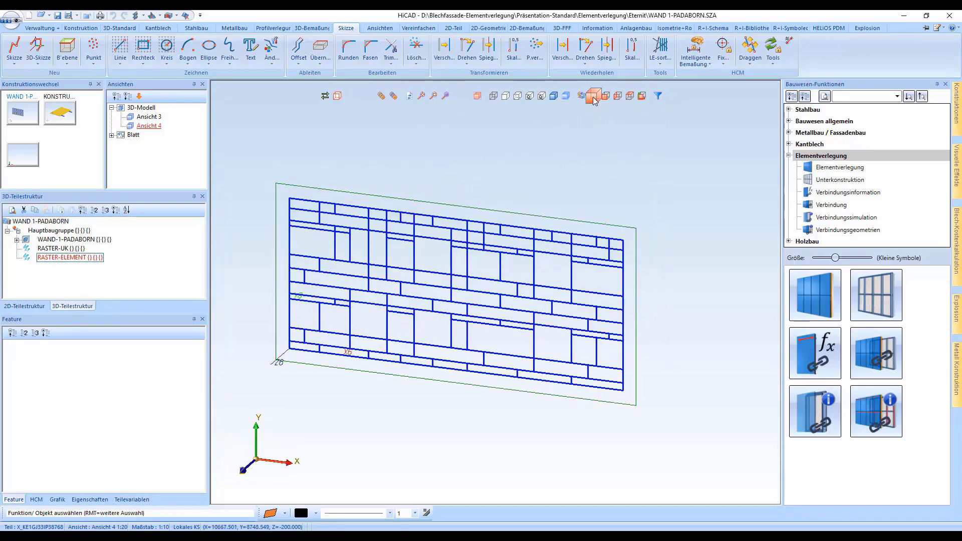
pyautogui.click(50, 249)
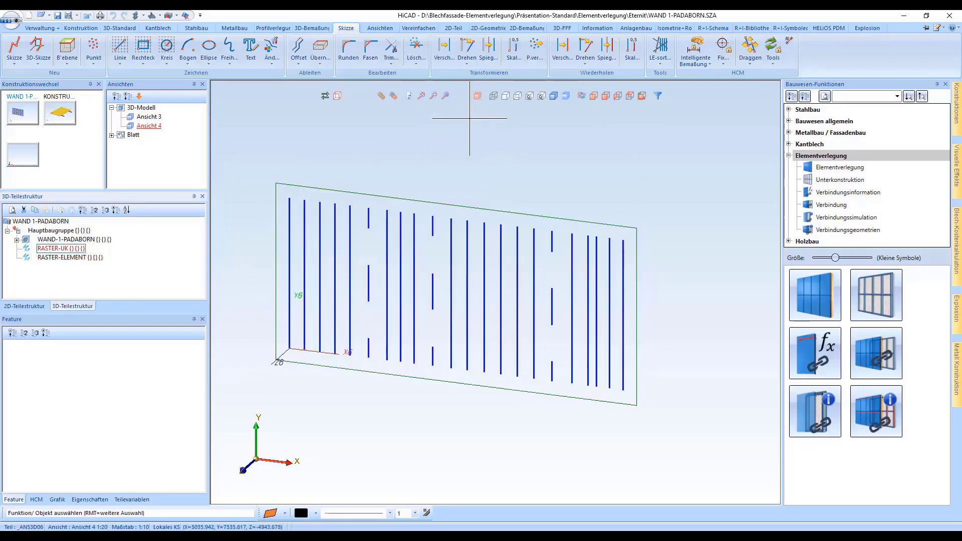
pyautogui.click(380, 96)
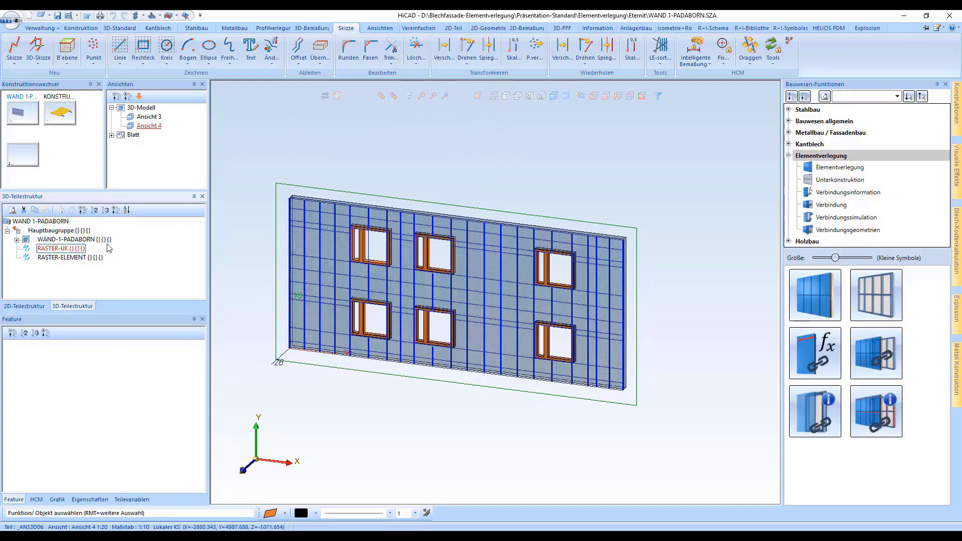
# Start the element laying on the RASTER-ELEMENT sketch and assign the Eternit-WEB variant from Elemente-test to all fields
pyautogui.click(75, 258)
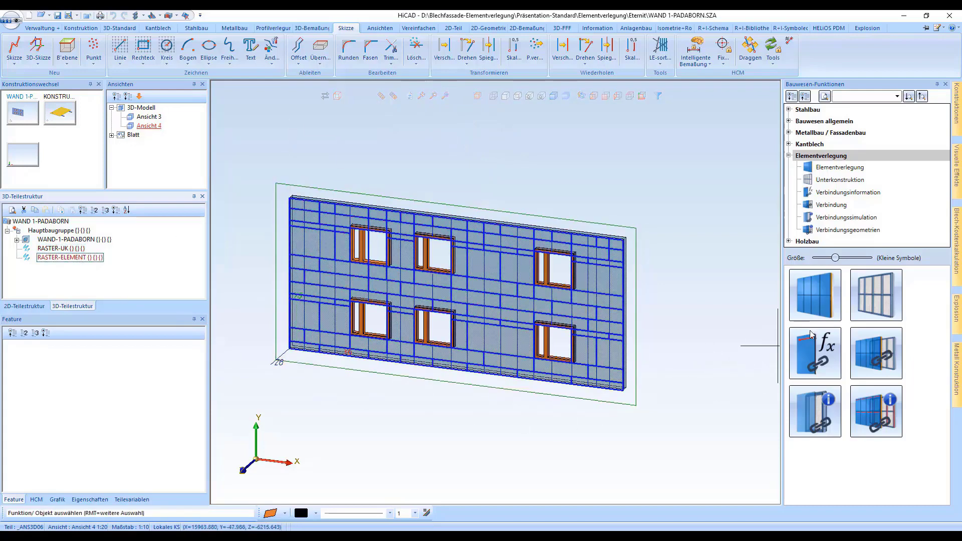
pyautogui.click(831, 299)
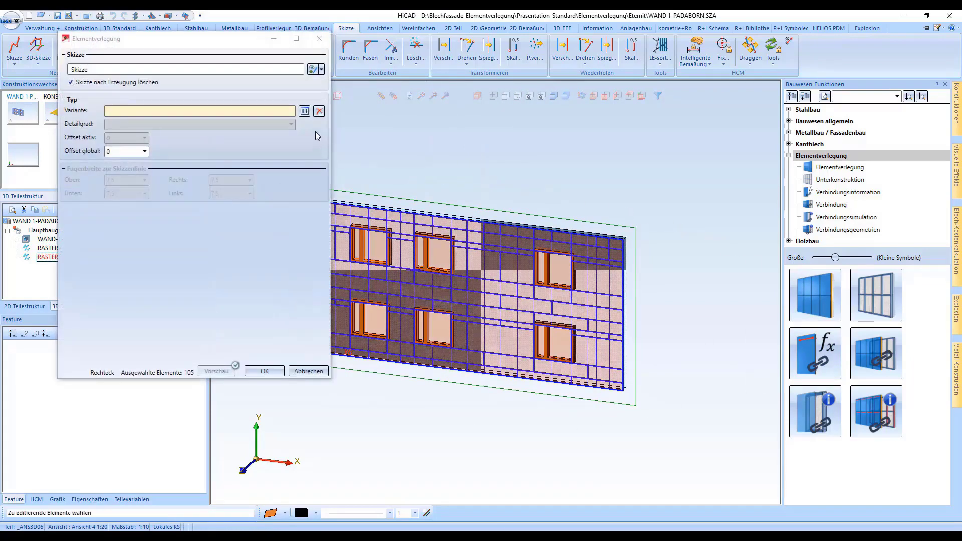
pyautogui.click(304, 111)
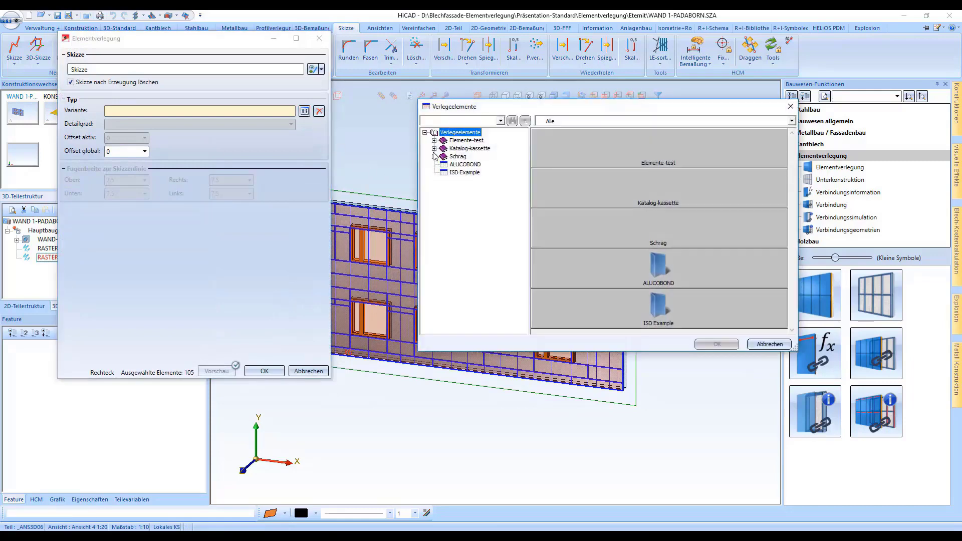
pyautogui.click(434, 141)
pyautogui.click(467, 148)
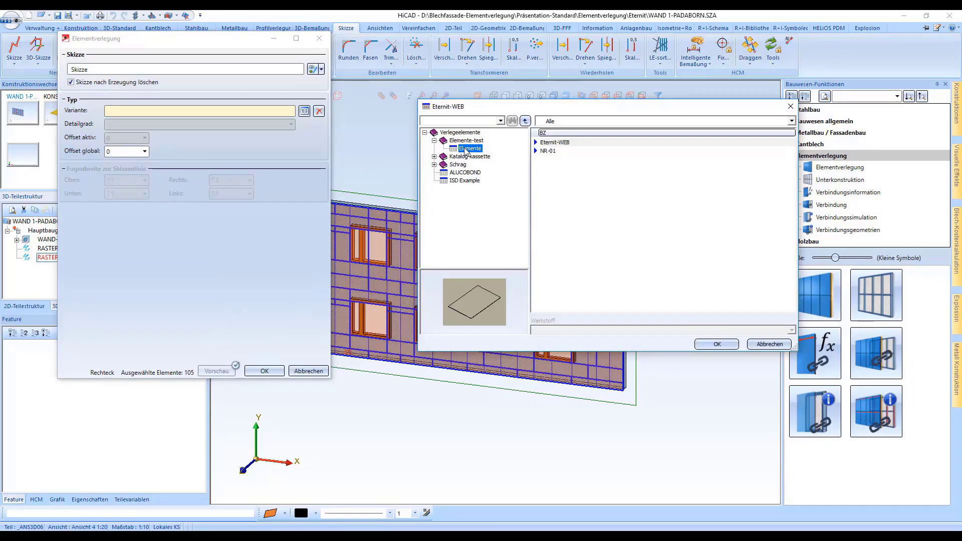
pyautogui.click(560, 142)
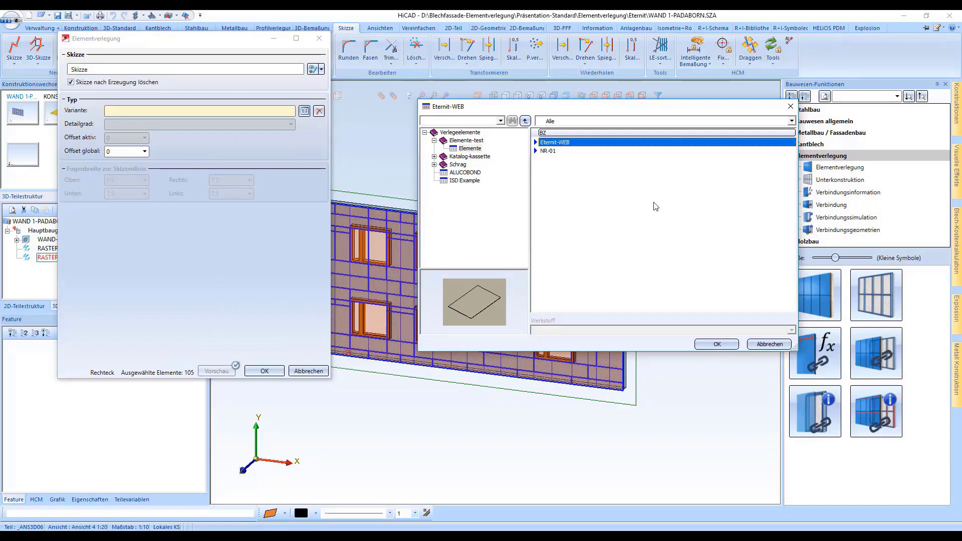
pyautogui.click(721, 345)
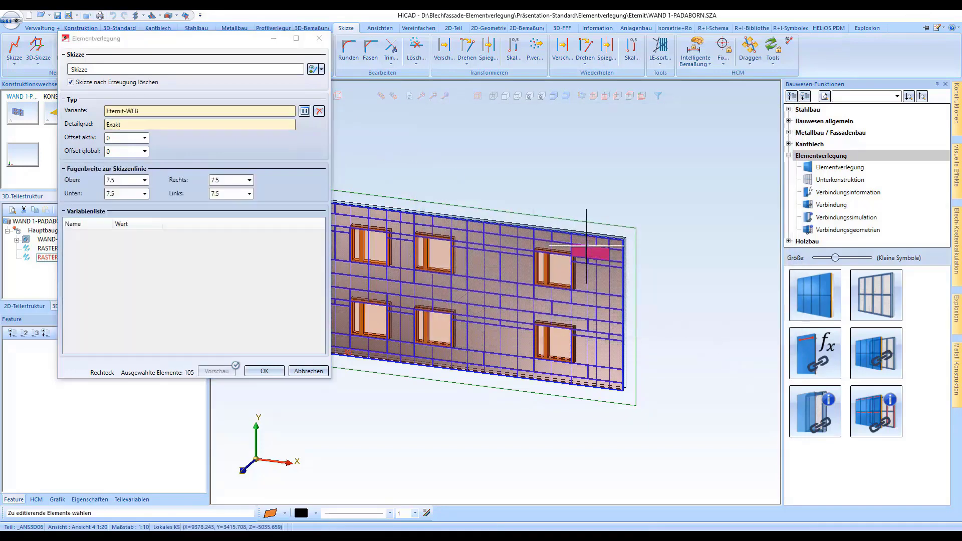
# Remove the variant from the fields in the six window openings and generate the element laying on the wall
pyautogui.click(359, 239)
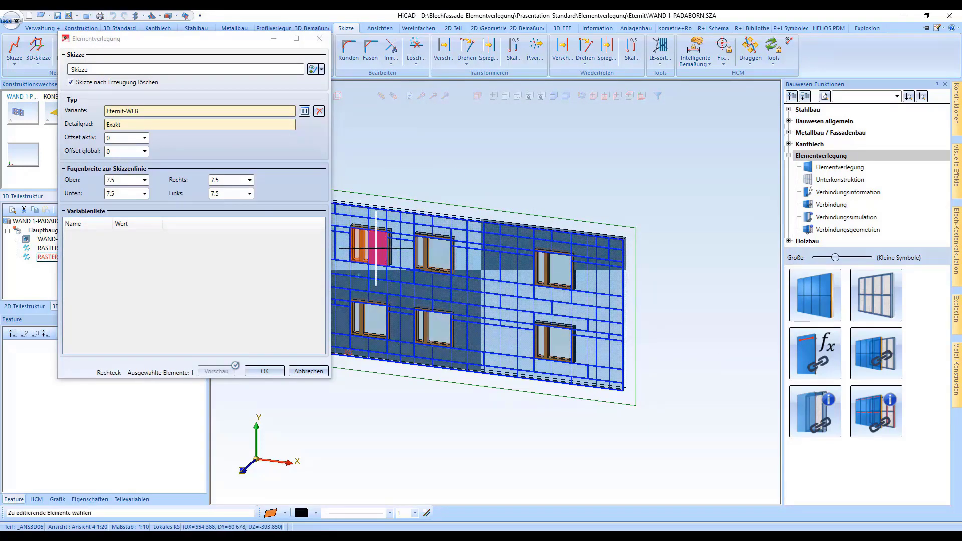
pyautogui.click(370, 321)
pyautogui.click(434, 326)
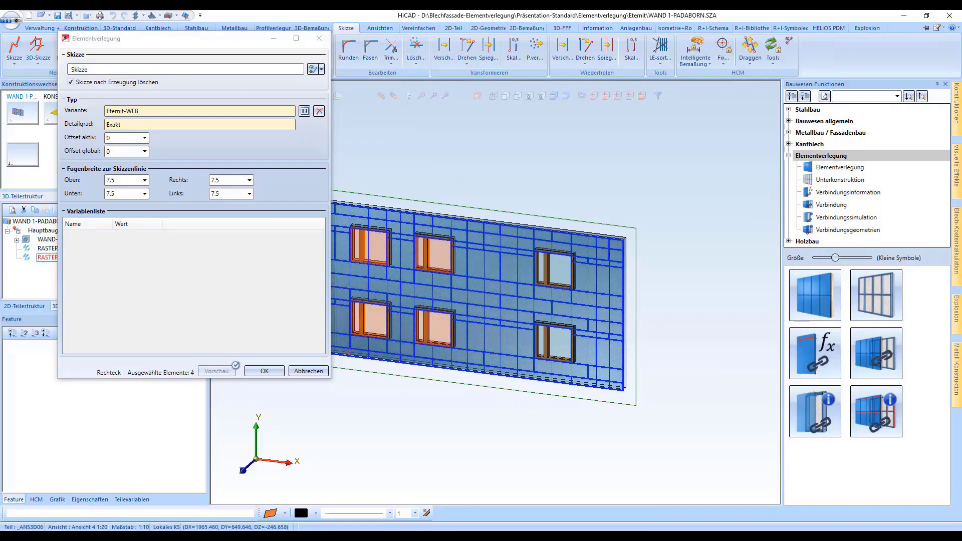
pyautogui.click(553, 269)
pyautogui.click(553, 342)
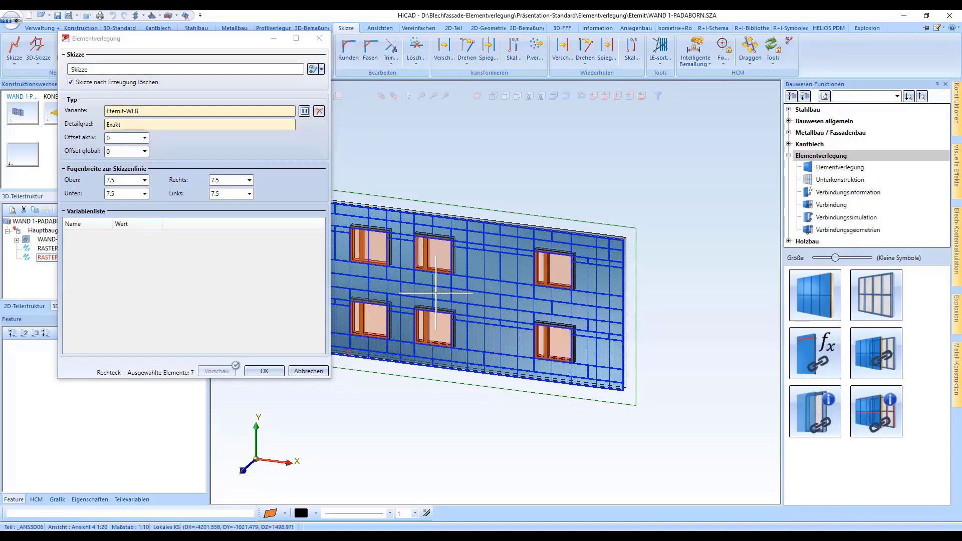
pyautogui.click(320, 111)
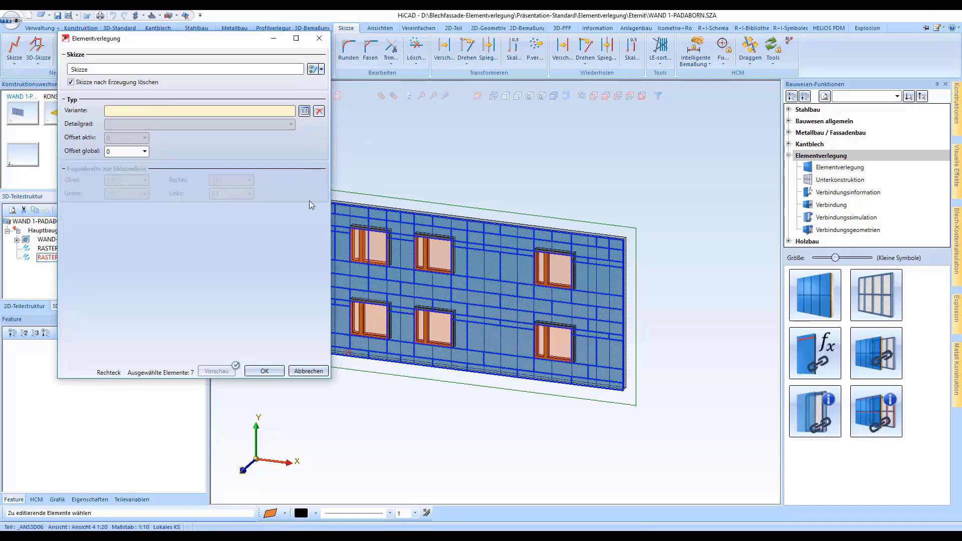
pyautogui.click(485, 269)
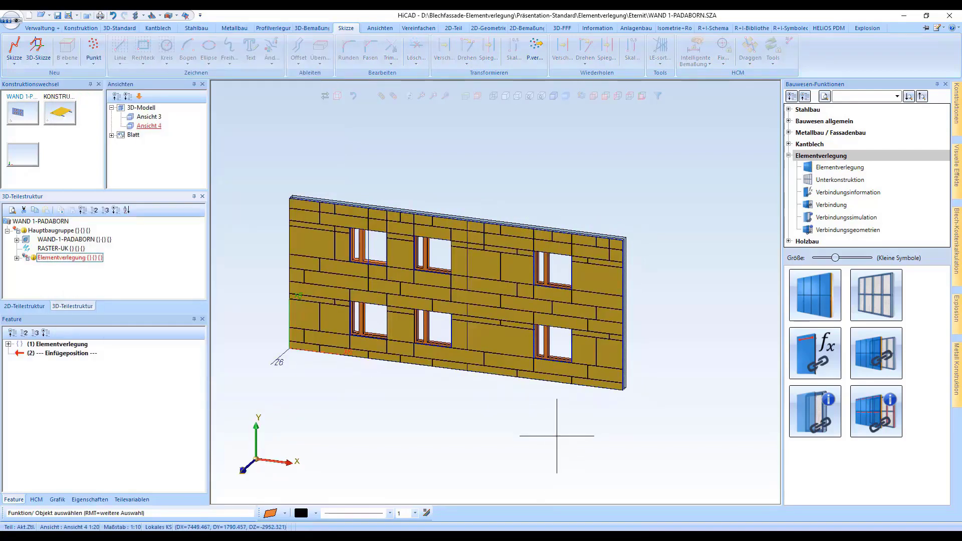
# Create the substructure on the RASTER-UK sketch with the UK-Element variant from the Uk-test catalogue
pyautogui.click(75, 249)
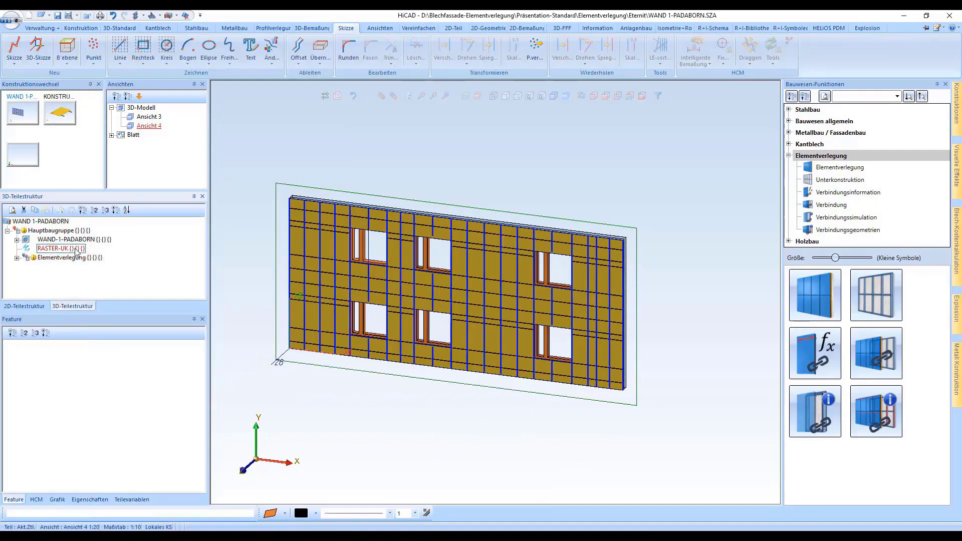
pyautogui.click(883, 293)
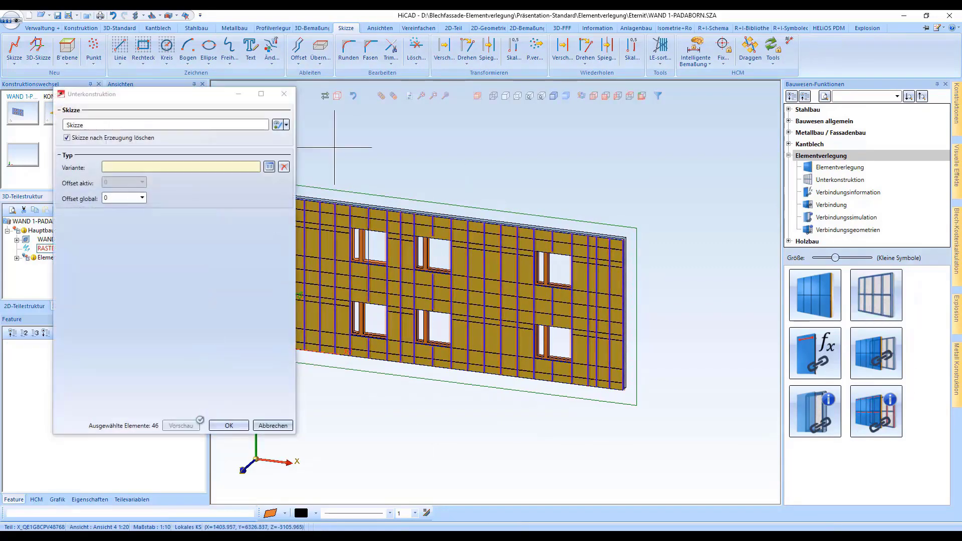
pyautogui.click(269, 166)
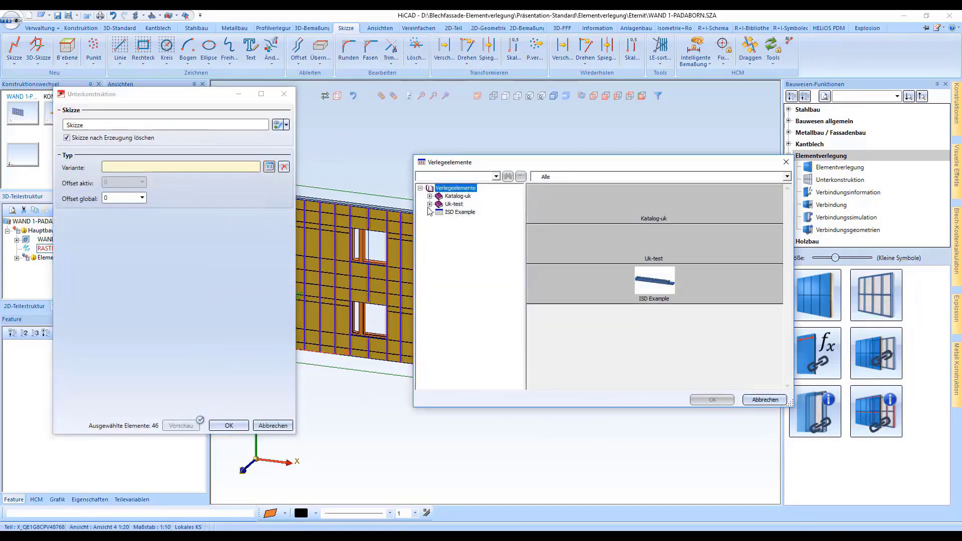
pyautogui.click(430, 204)
pyautogui.click(471, 212)
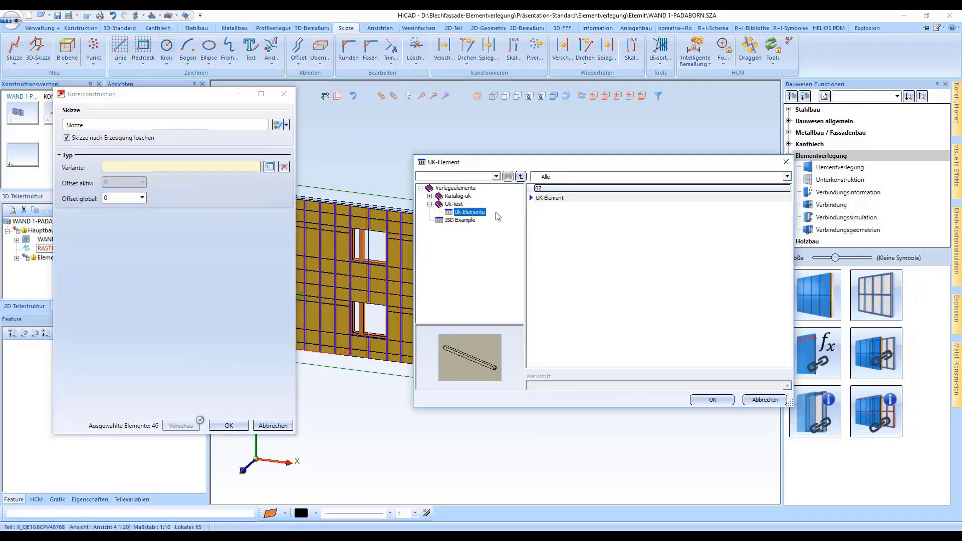
pyautogui.click(551, 198)
pyautogui.click(711, 399)
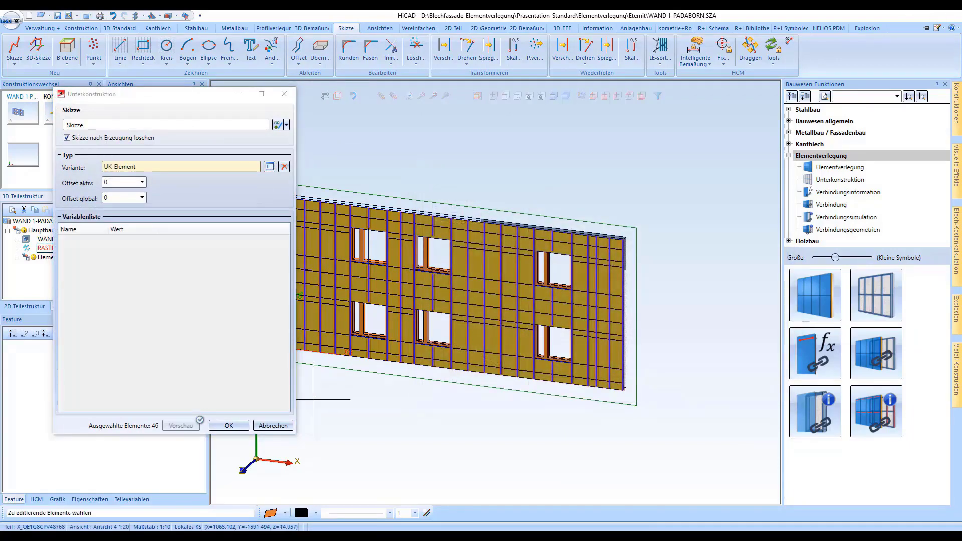
pyautogui.click(228, 429)
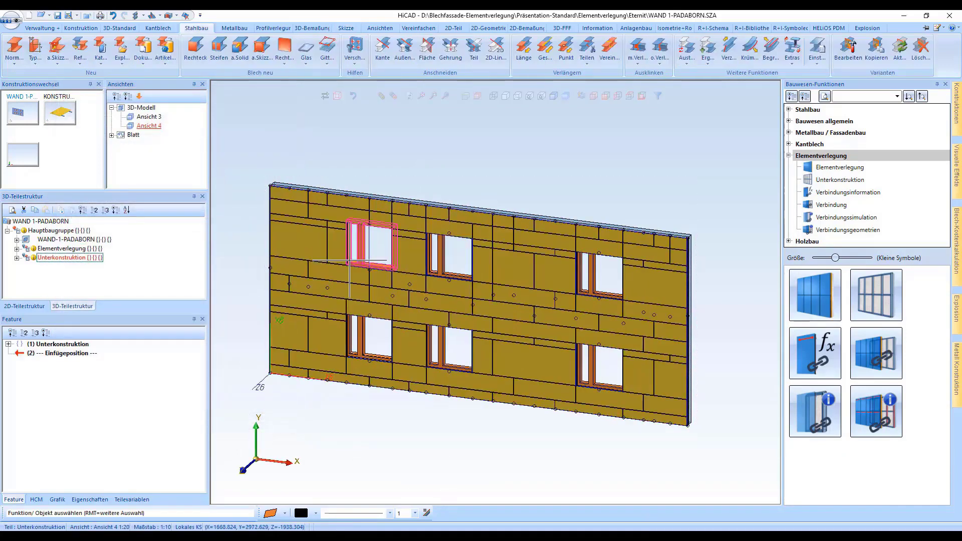
# Create a connection between the Elementverlegung and Unterkonstruktion assemblies
pyautogui.click(872, 362)
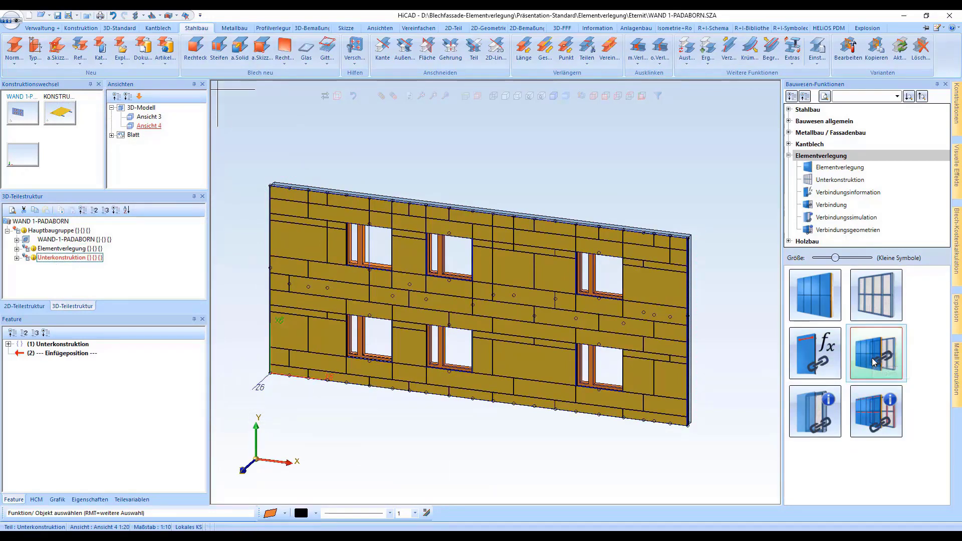
pyautogui.click(77, 250)
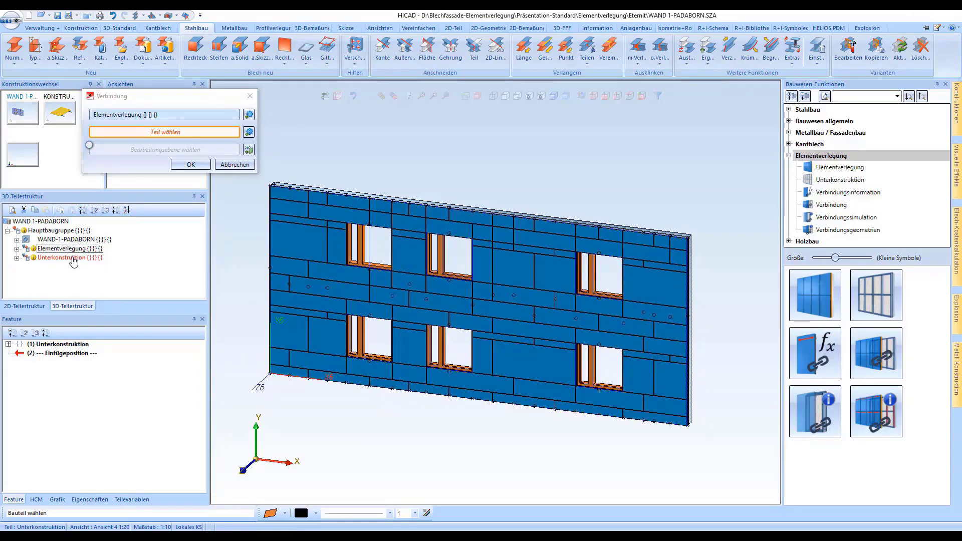
pyautogui.click(71, 258)
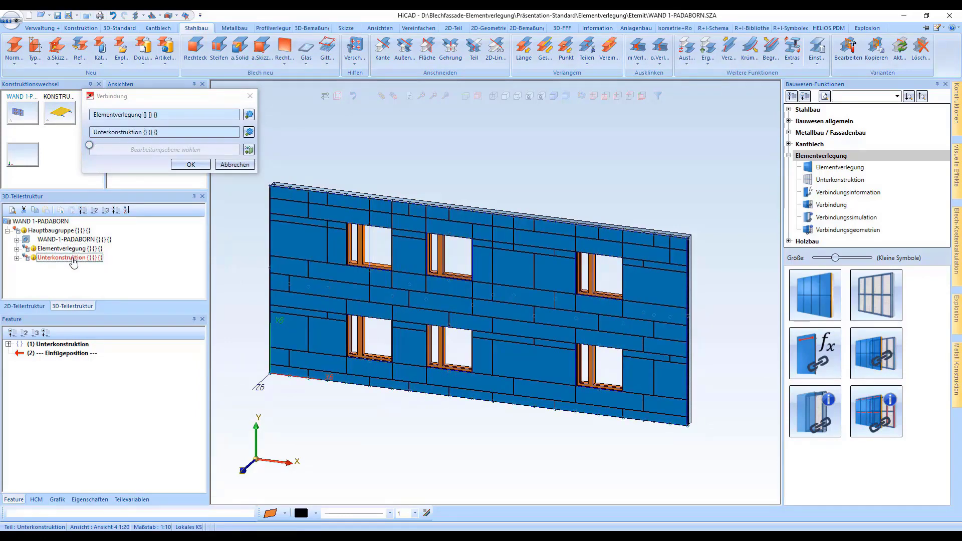
pyautogui.click(189, 164)
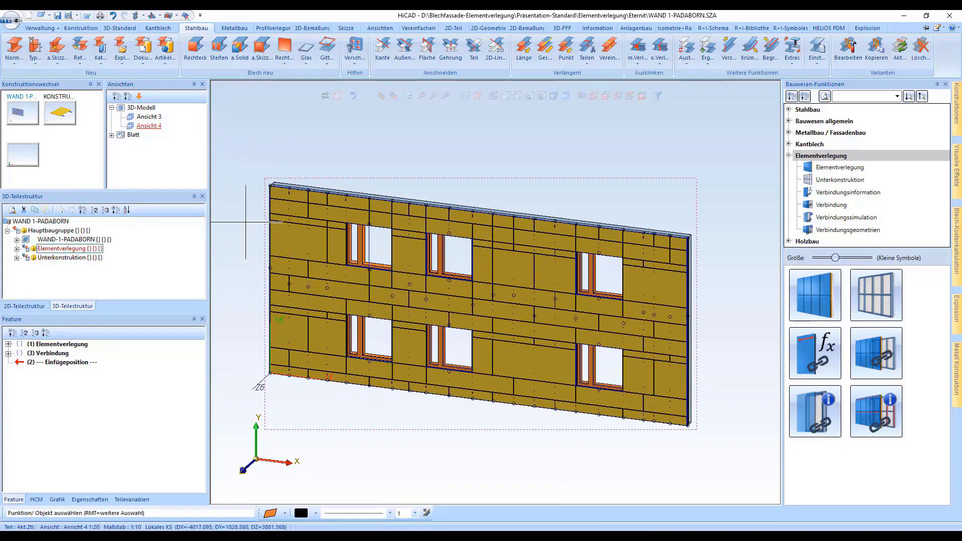
# Examine the screws and holes of a large facade panel beside the first upper window up close
pyautogui.click(246, 177)
pyautogui.click(484, 300)
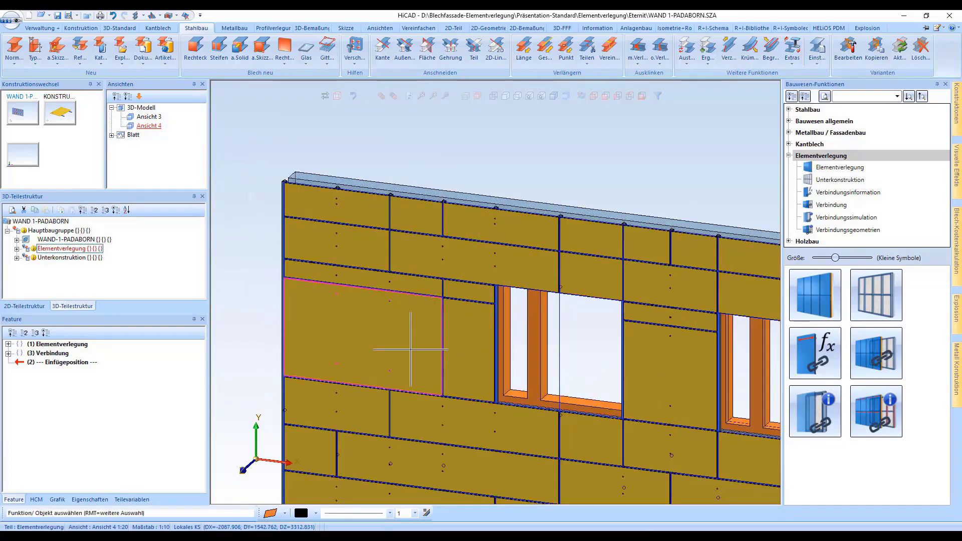
pyautogui.scroll(3, 401, 346)
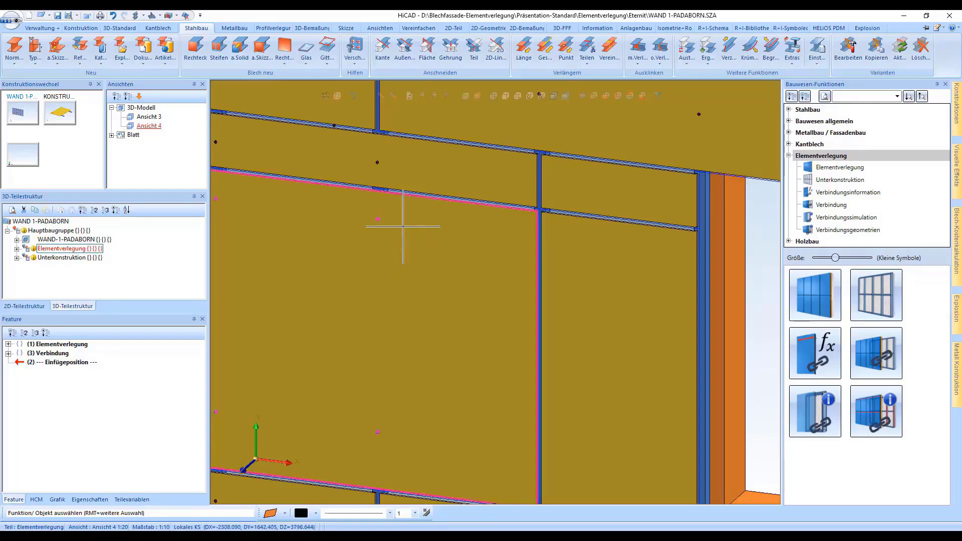
pyautogui.moveTo(414, 230)
pyautogui.mouseDown(button='middle')
pyautogui.moveTo(464, 224)
pyautogui.moveTo(416, 231)
pyautogui.mouseUp(button='middle')
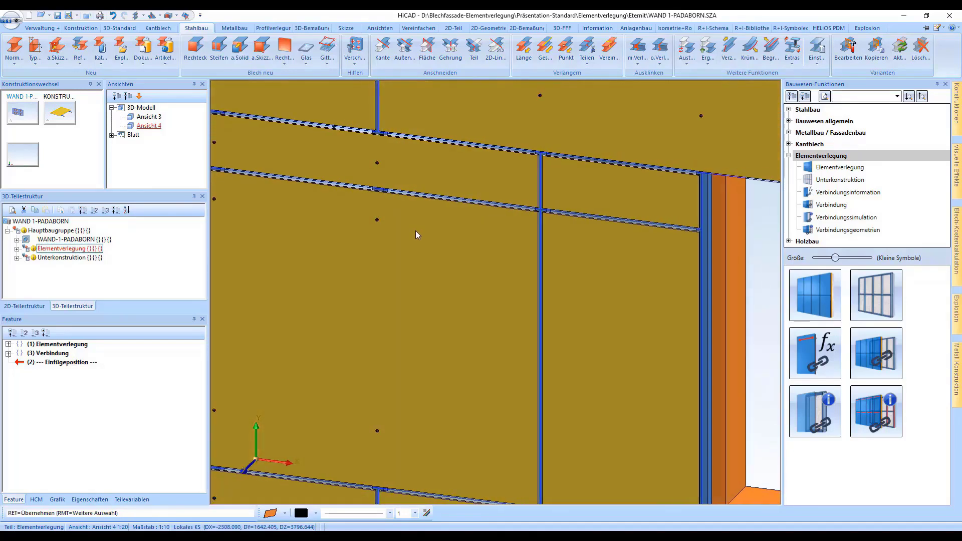
pyautogui.middleClick(407, 241)
pyautogui.click(360, 214)
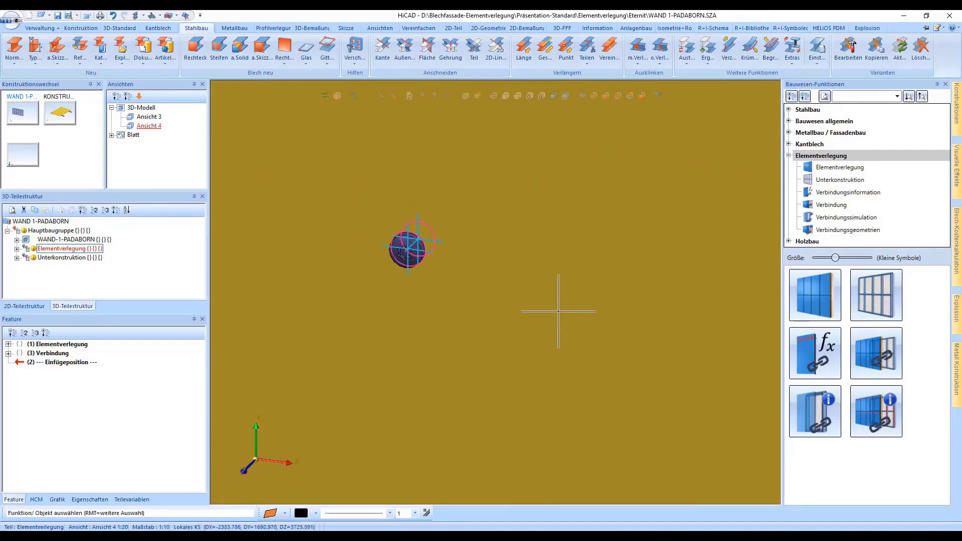
pyautogui.scroll(-4, 346, 230)
pyautogui.scroll(-3, 433, 273)
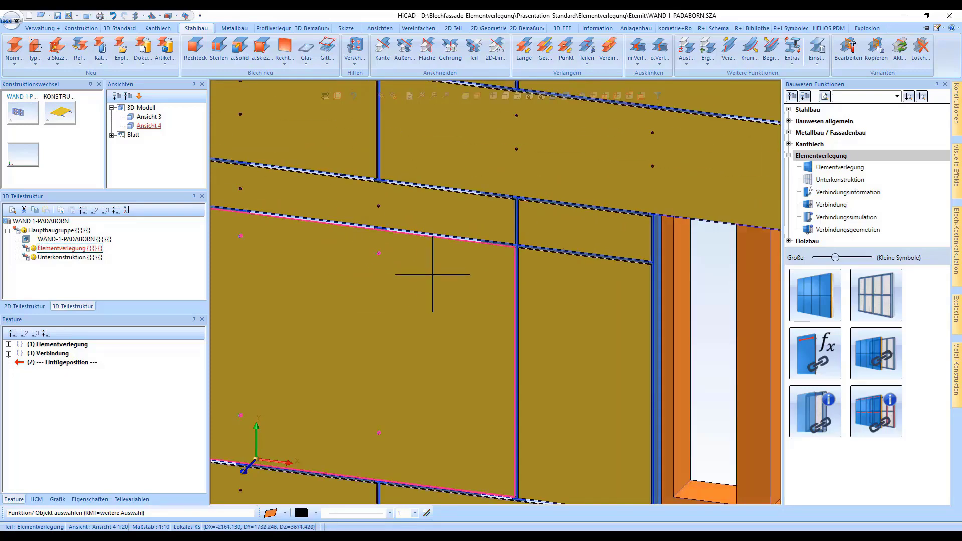
# Isolate the large Eternit panel beside the first upper window to check its holes, and restore the full model display
pyautogui.click(432, 275)
pyautogui.click(394, 97)
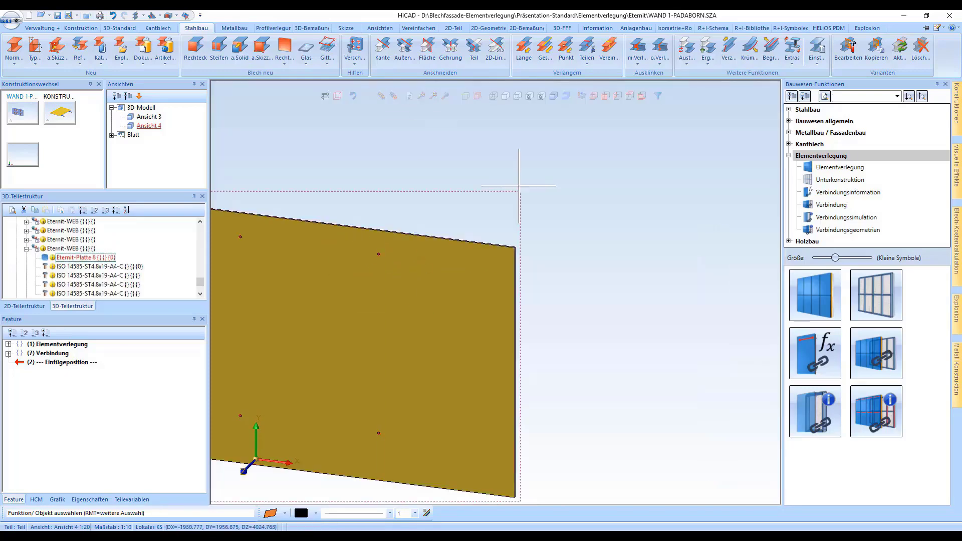
pyautogui.click(384, 98)
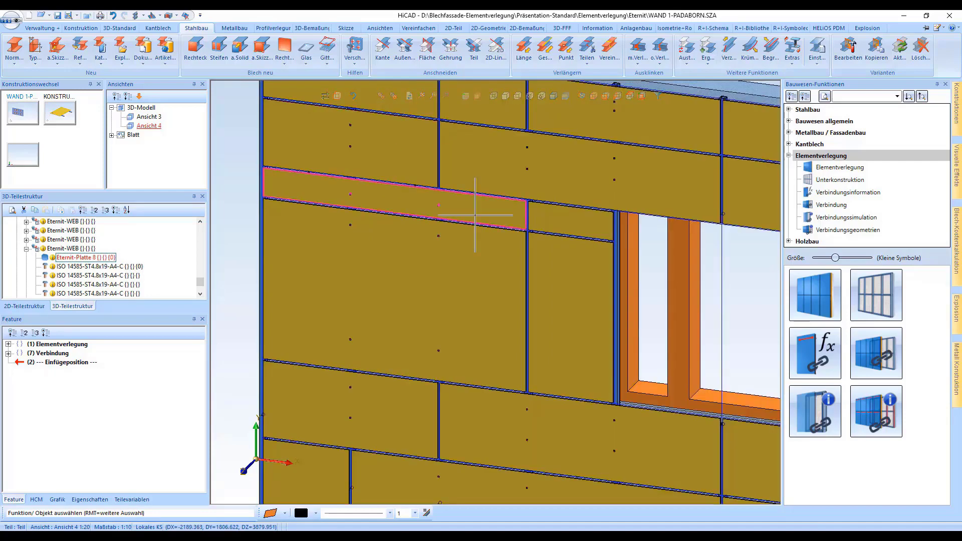
# Isolate the FRQ 40x40x2.5 hollow profile of a UK-Element for inspection, and restore the view of the whole wall
pyautogui.click(492, 152)
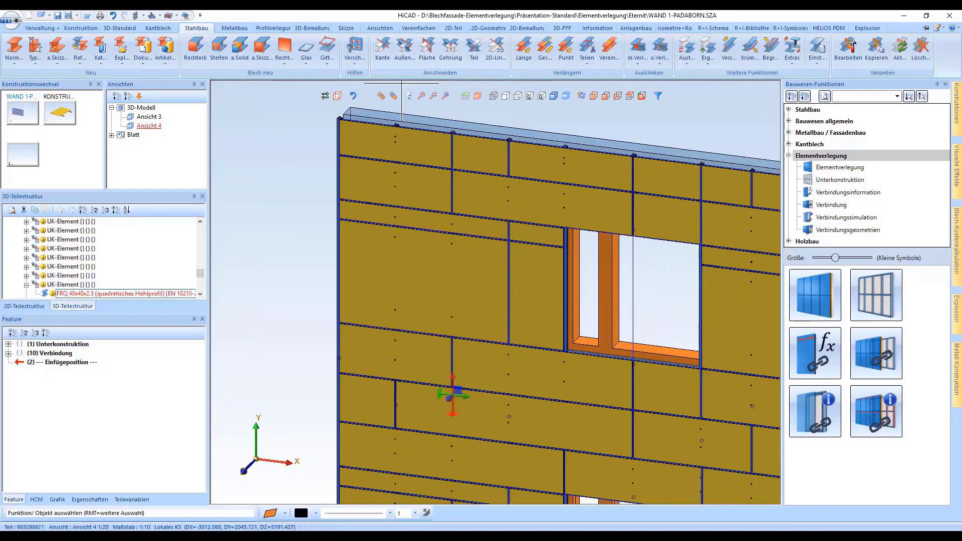
pyautogui.click(394, 97)
pyautogui.scroll(5, 443, 190)
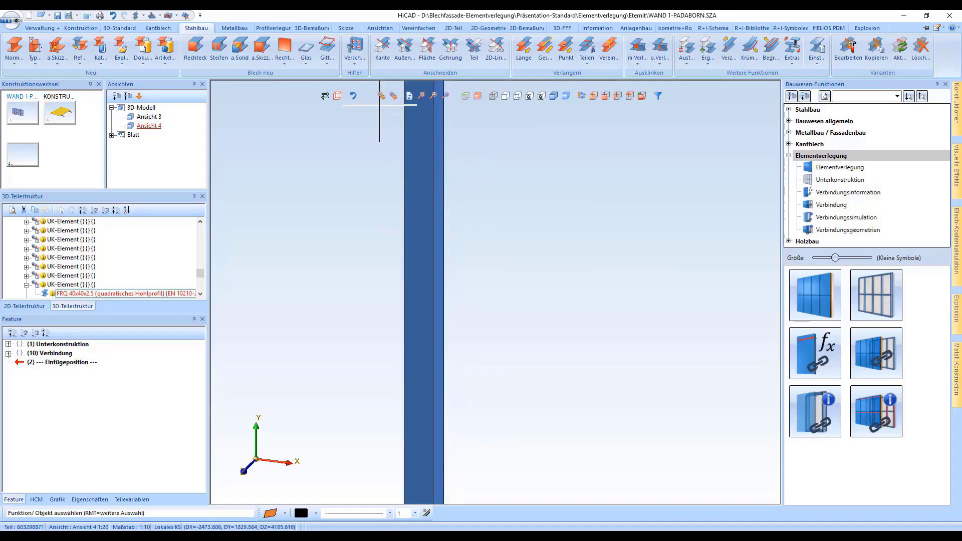
pyautogui.click(382, 96)
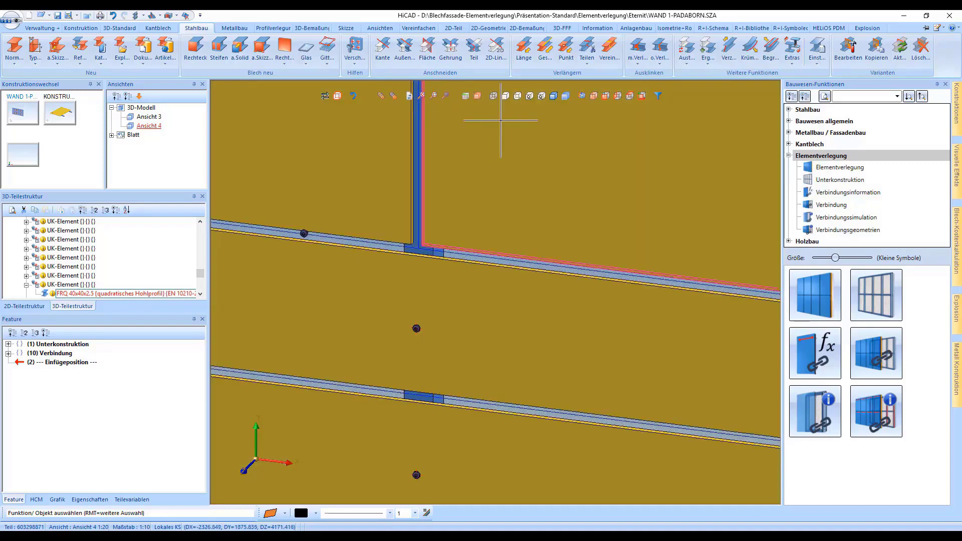
pyautogui.click(421, 95)
pyautogui.scroll(-1, 516, 160)
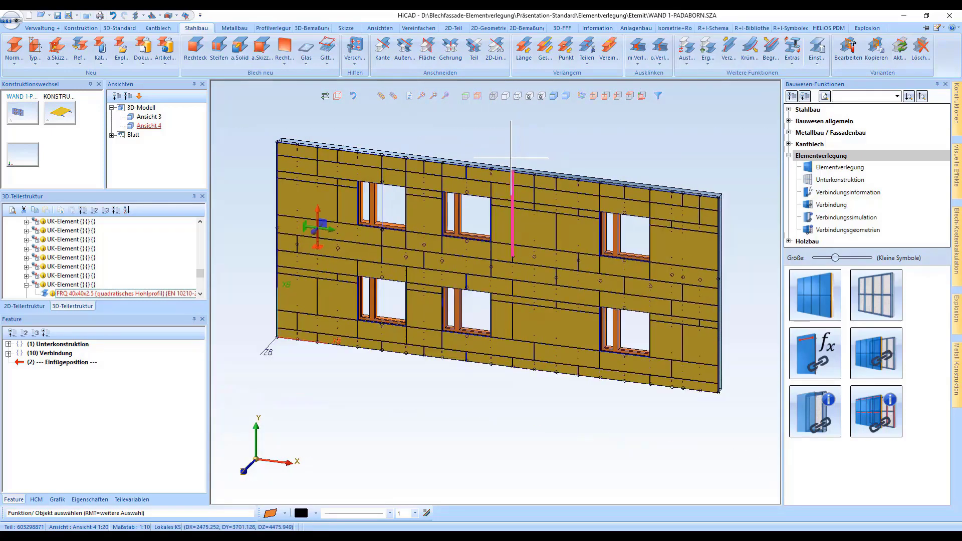